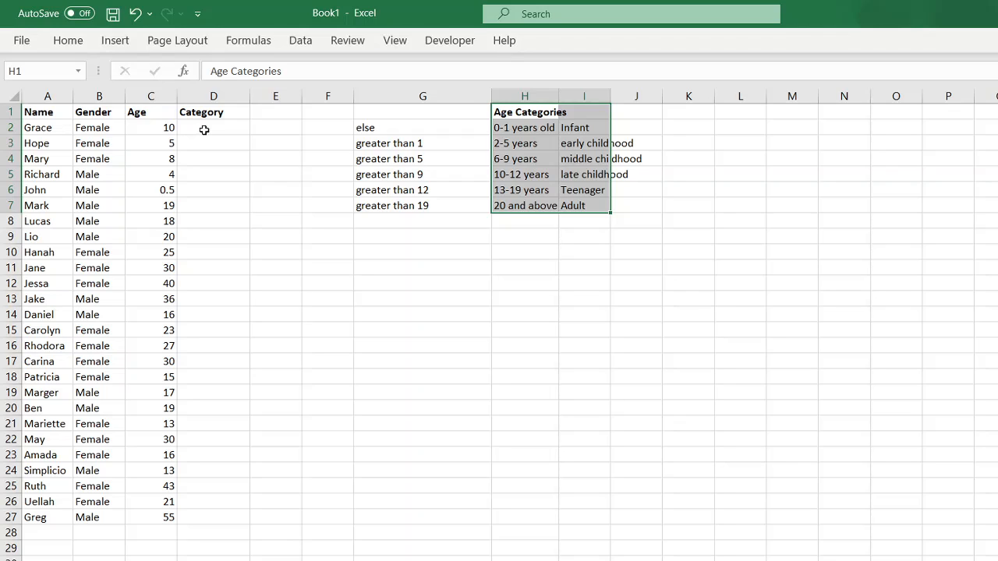
Review the age bands and their labels, from 0-1 Infant through 20-and-above Adult
{"action": "left_click", "coordinate": [204, 131]}
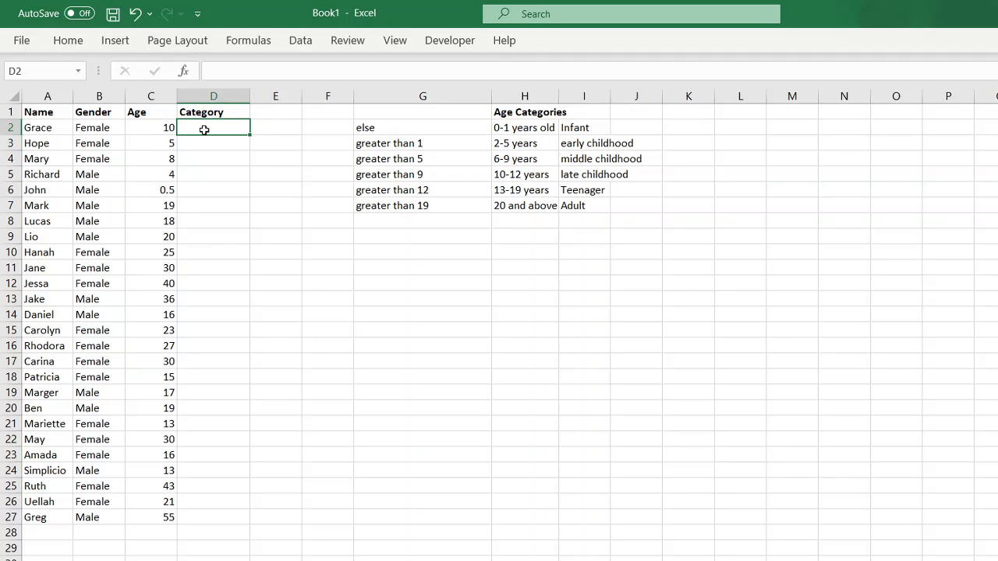
{"action": "left_click", "coordinate": [530, 131]}
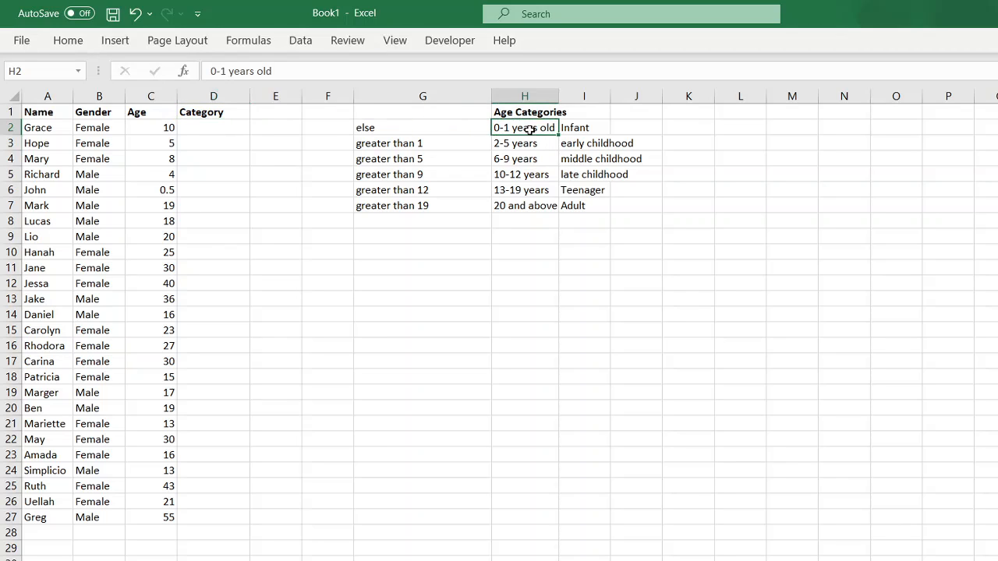
{"action": "left_click", "coordinate": [585, 128]}
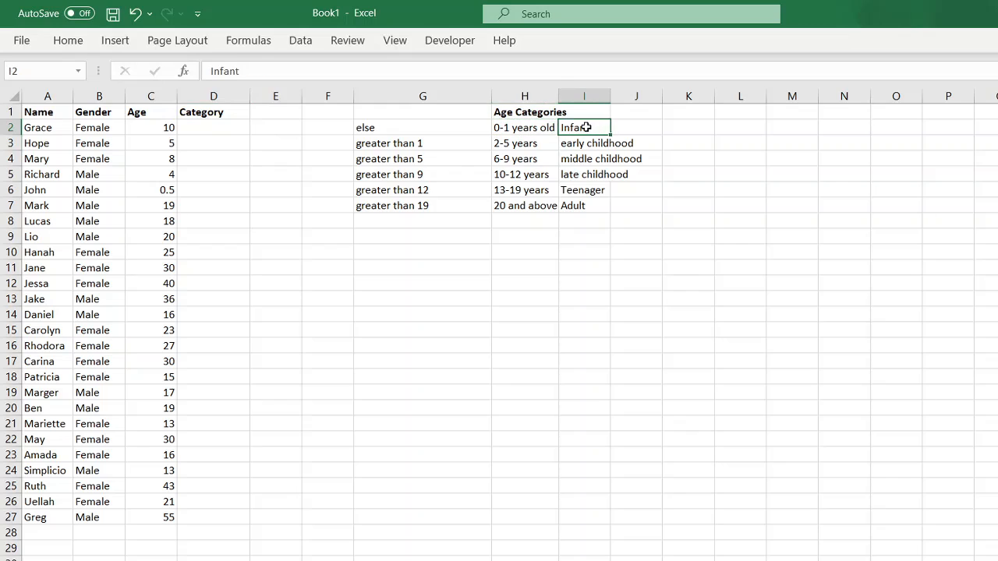
{"action": "left_click", "coordinate": [502, 145]}
{"action": "left_click", "coordinate": [597, 146]}
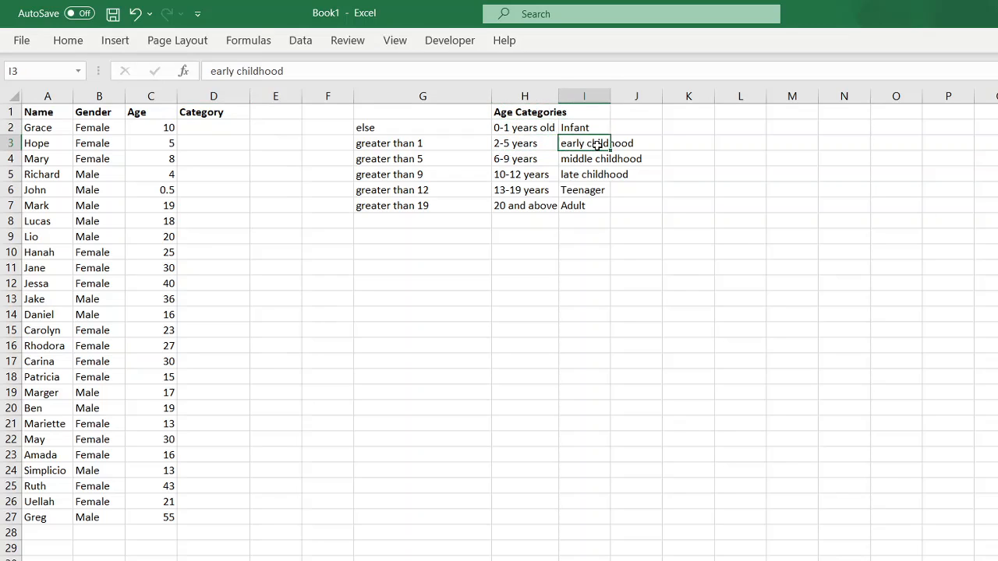
{"action": "left_click", "coordinate": [521, 161]}
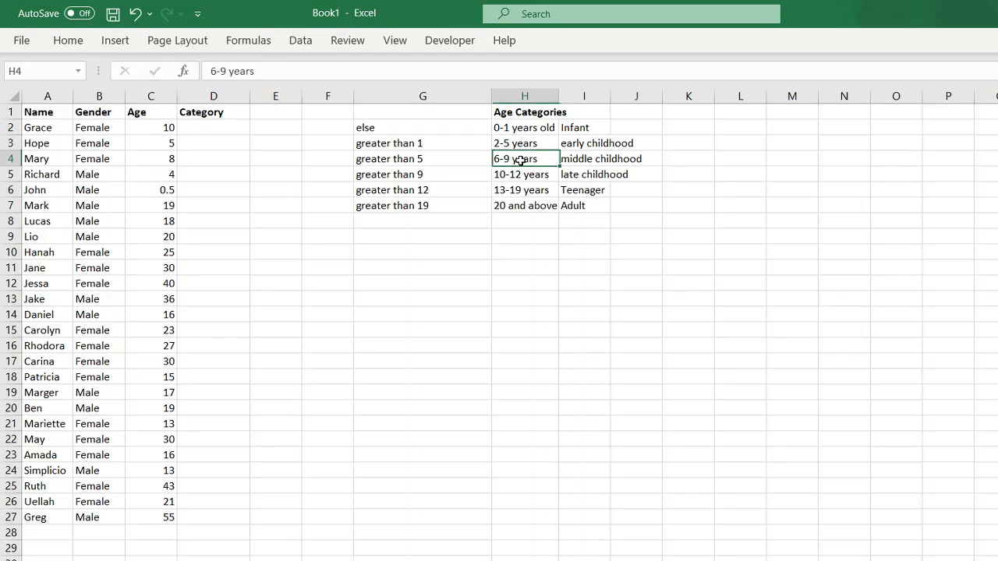
{"action": "left_click", "coordinate": [586, 159]}
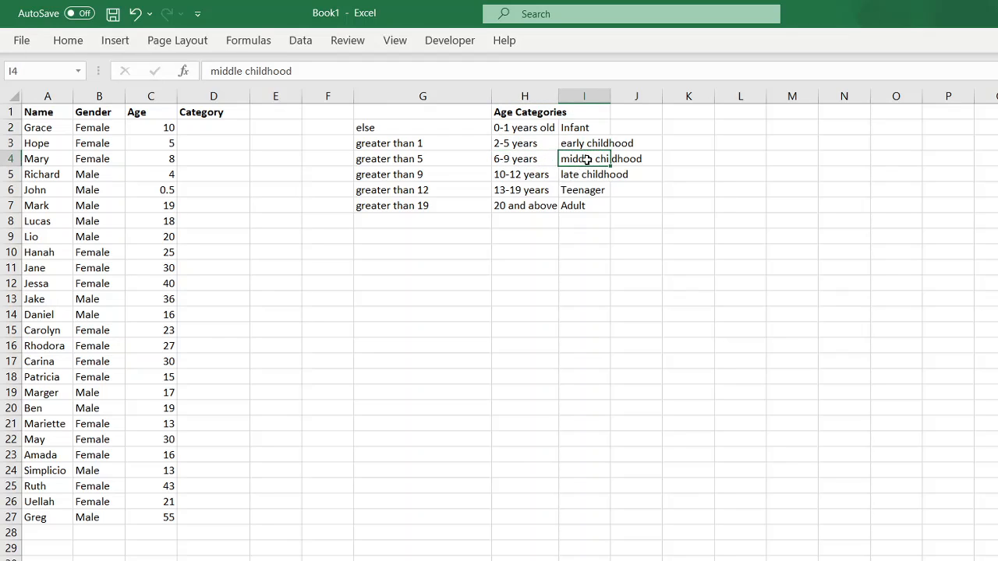
{"action": "left_click", "coordinate": [522, 204]}
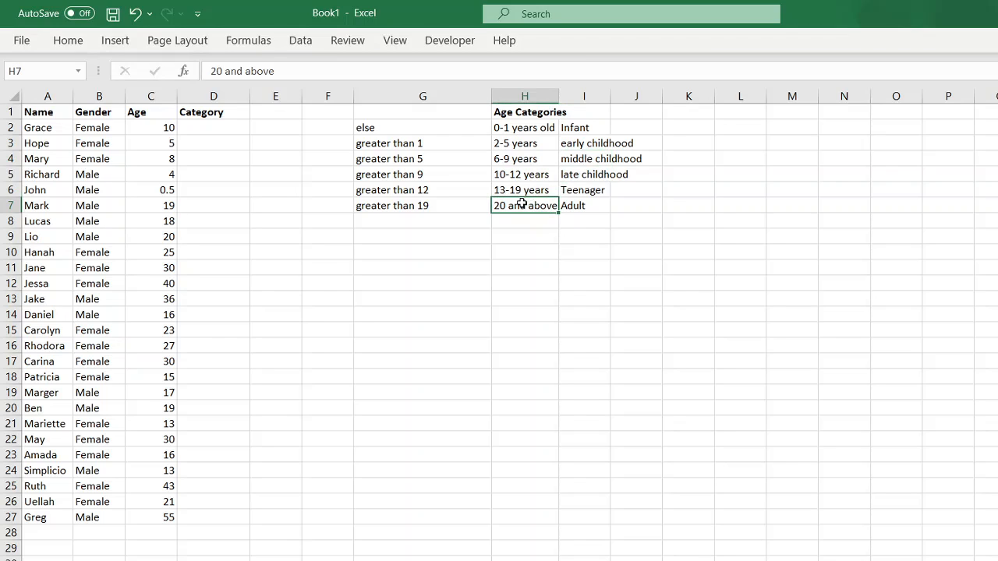
{"action": "left_click", "coordinate": [584, 207]}
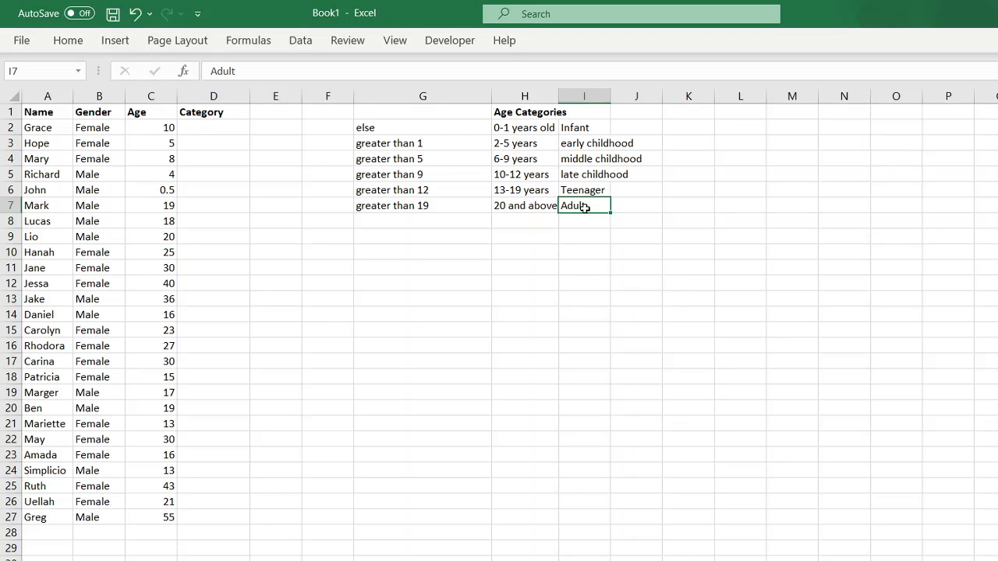
Compare the 13-19 and 20-and-above bands to settle on a greater-than-19 condition
{"action": "left_click", "coordinate": [506, 204]}
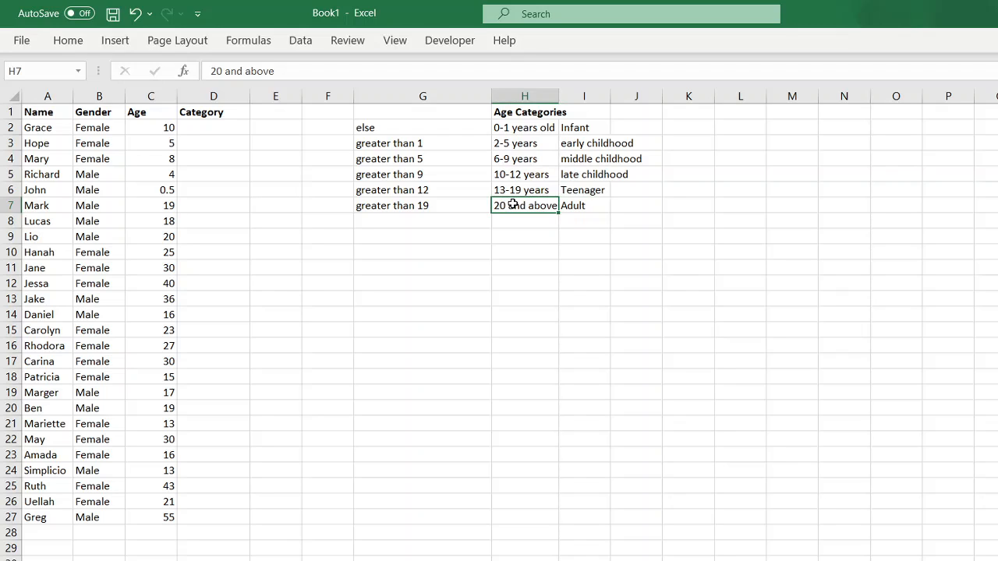
{"action": "left_click", "coordinate": [509, 190]}
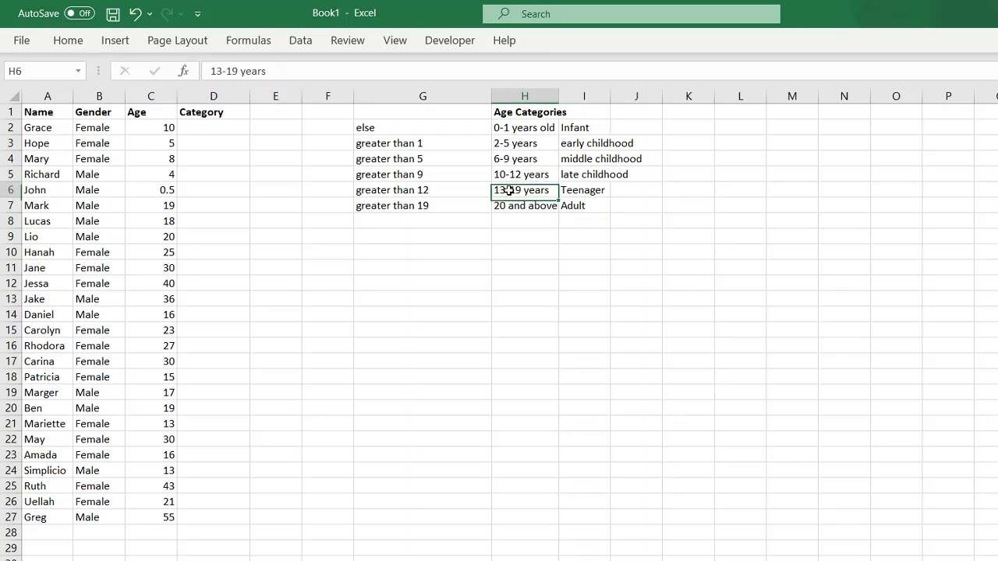
{"action": "left_click", "coordinate": [527, 205]}
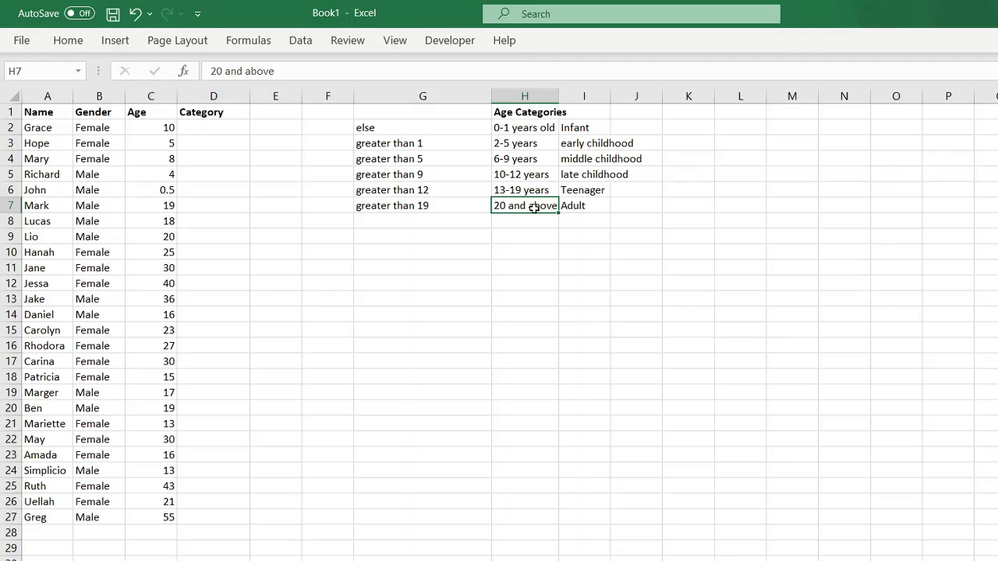
{"action": "left_click", "coordinate": [450, 201]}
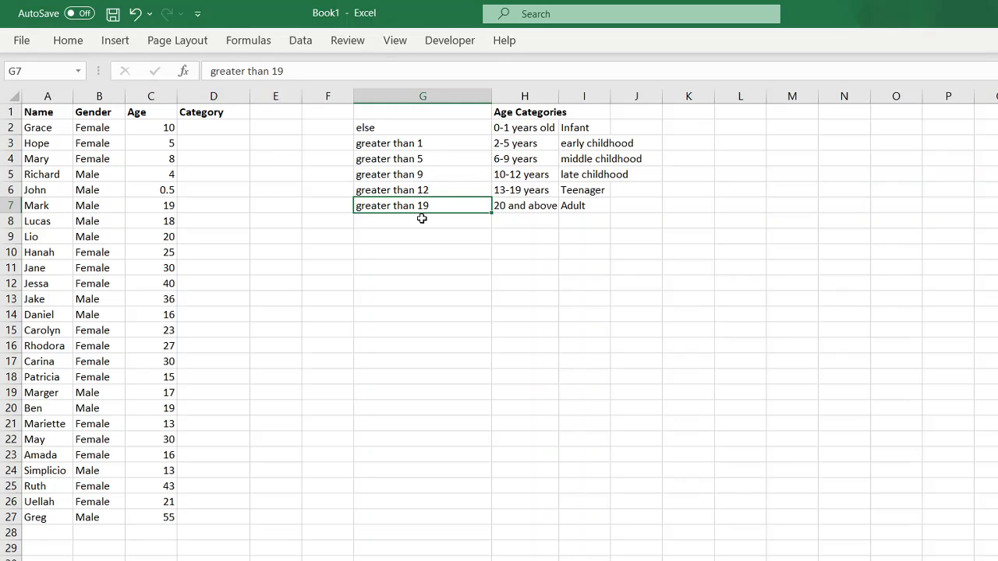
{"action": "left_click", "coordinate": [520, 205]}
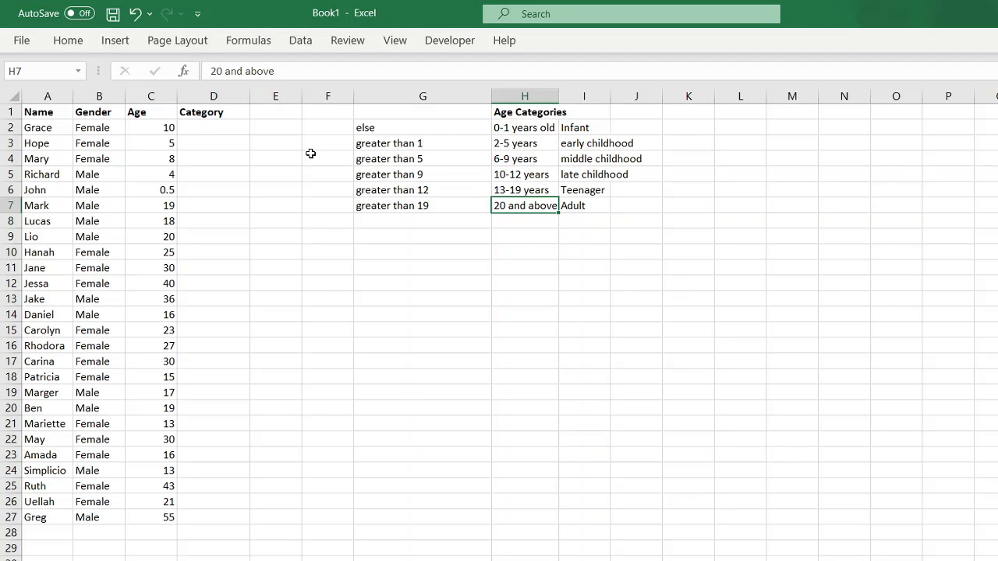
Begin D2's formula as =if(C2>19,"Adult", and start a nested IF testing C2>12
{"action": "left_click", "coordinate": [228, 125]}
{"action": "type", "text": "=if("}
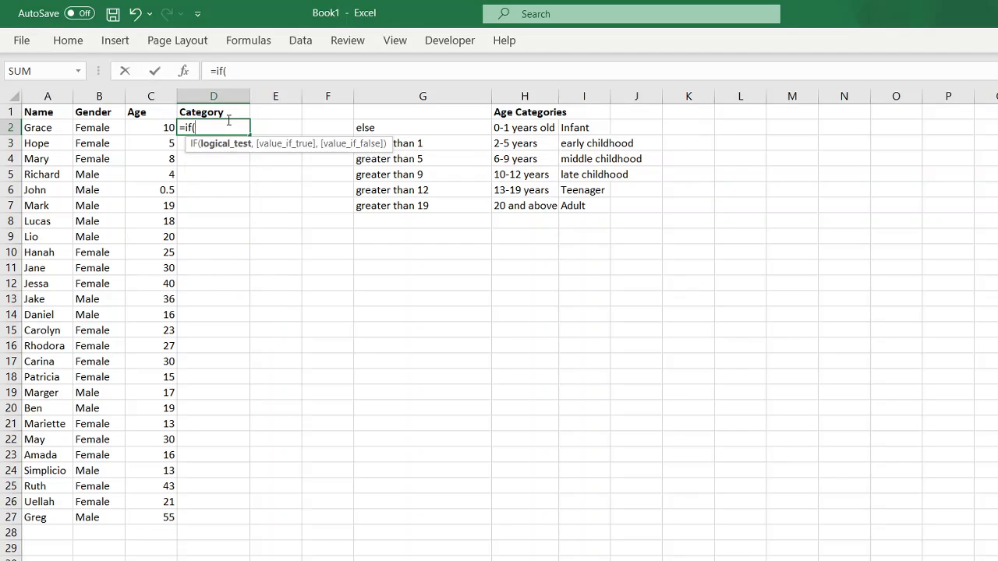
{"action": "left_click", "coordinate": [148, 125]}
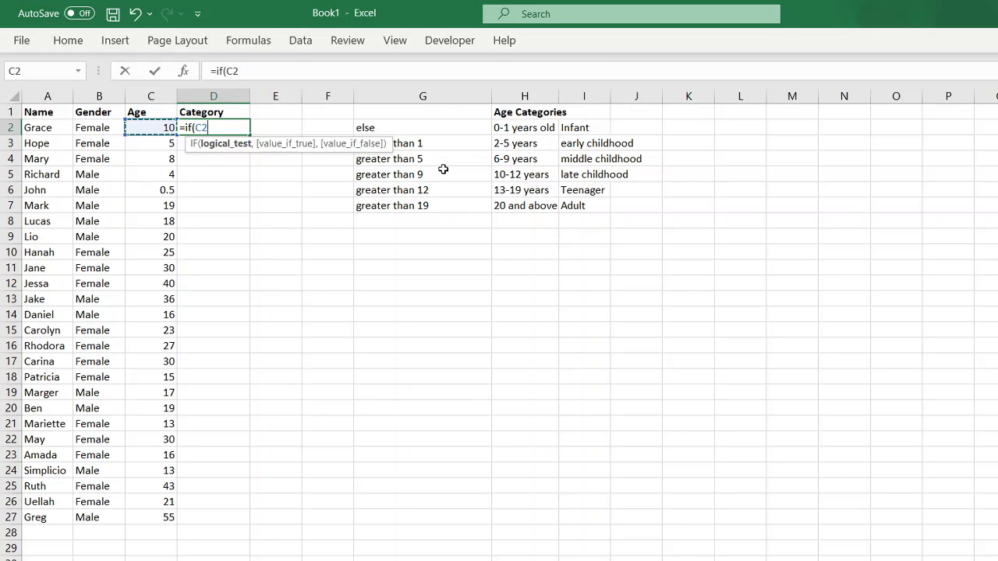
{"action": "type", "text": ">19,\""}
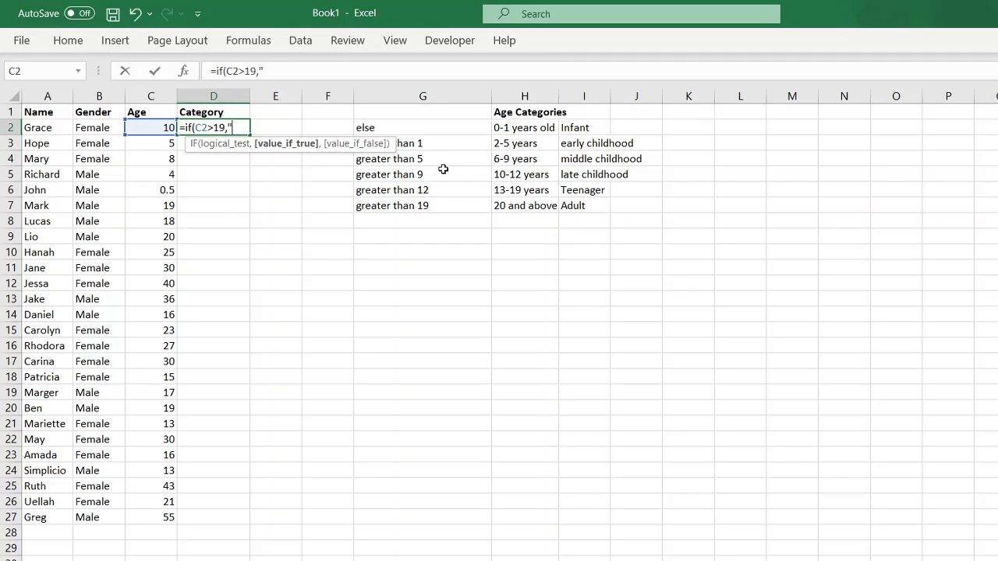
{"action": "type", "text": "Adult\","}
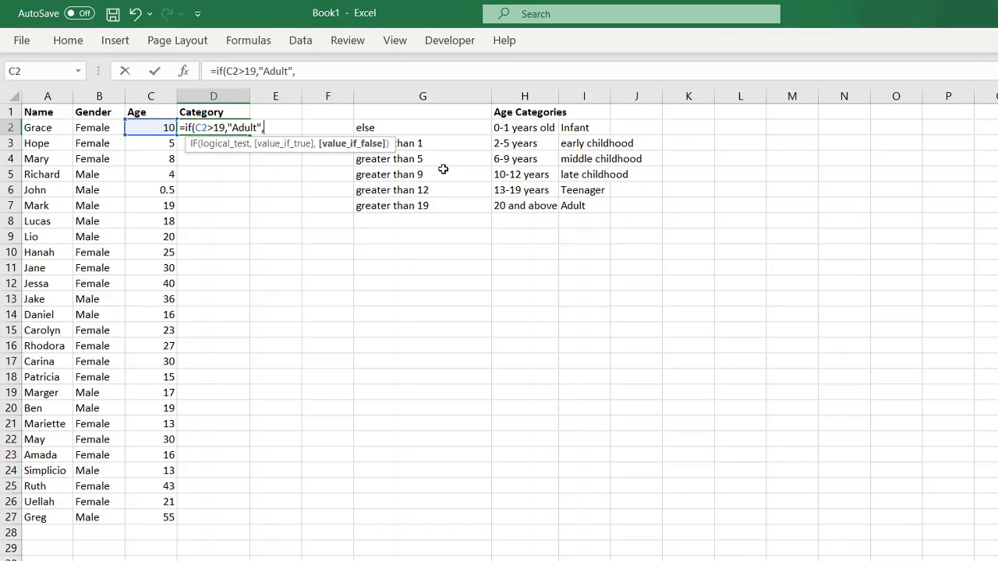
{"action": "type", "text": "if"}
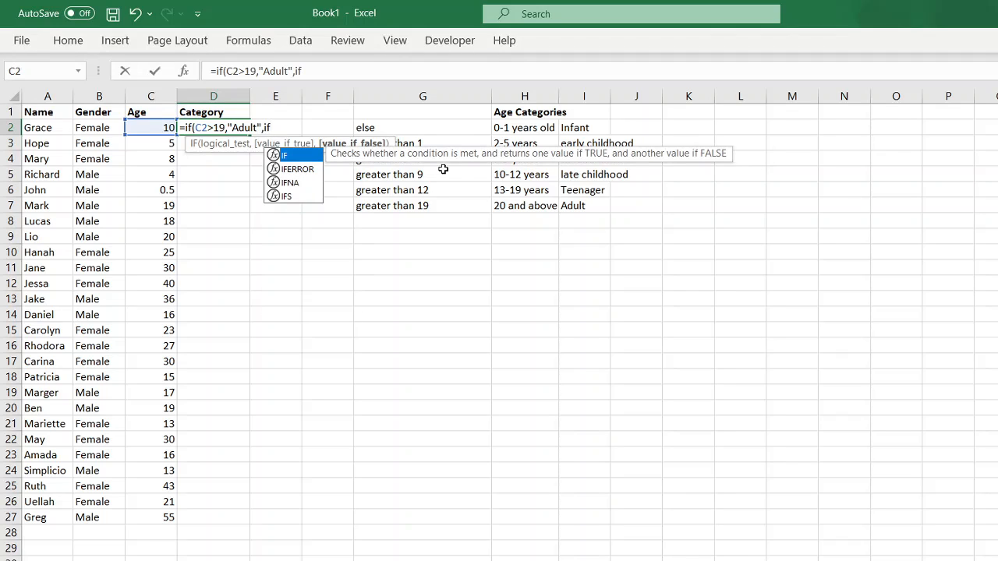
{"action": "type", "text": "("}
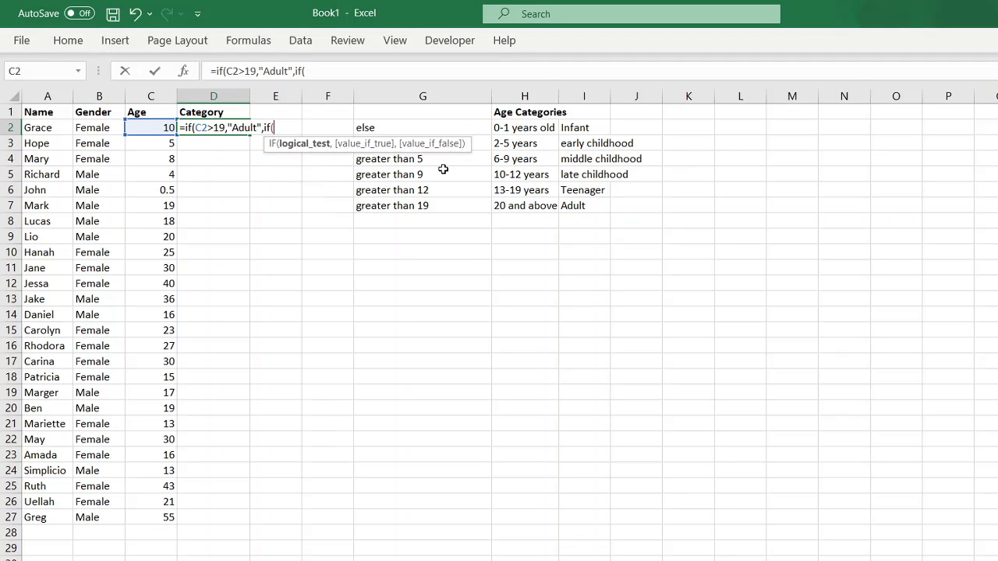
{"action": "type", "text": "C"}
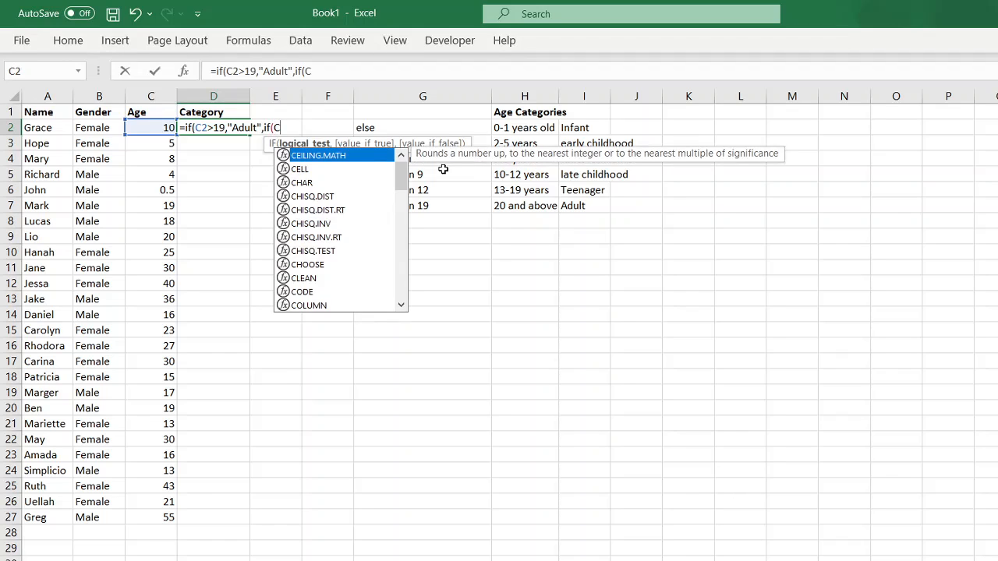
{"action": "type", "text": "2"}
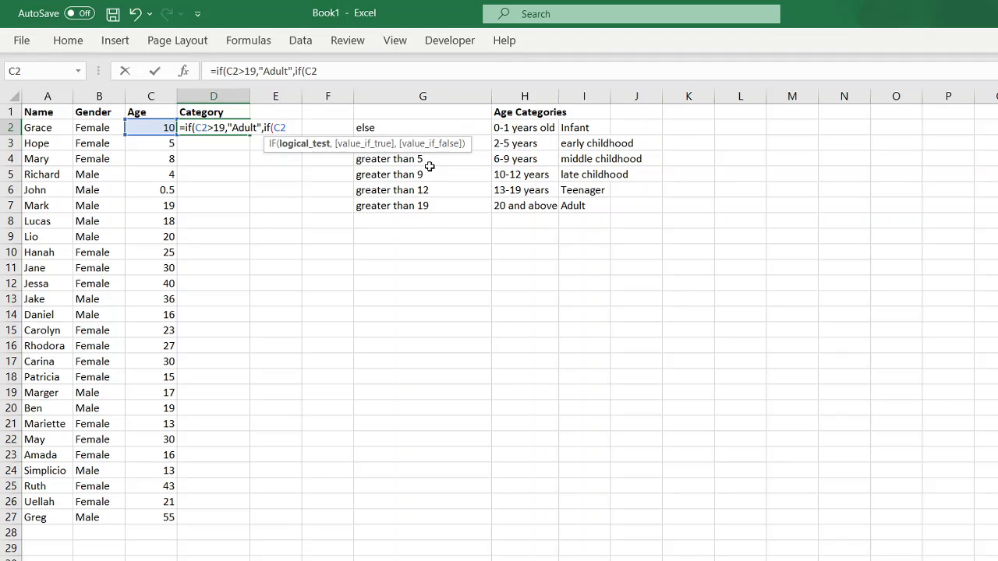
{"action": "type", "text": ">12,\""}
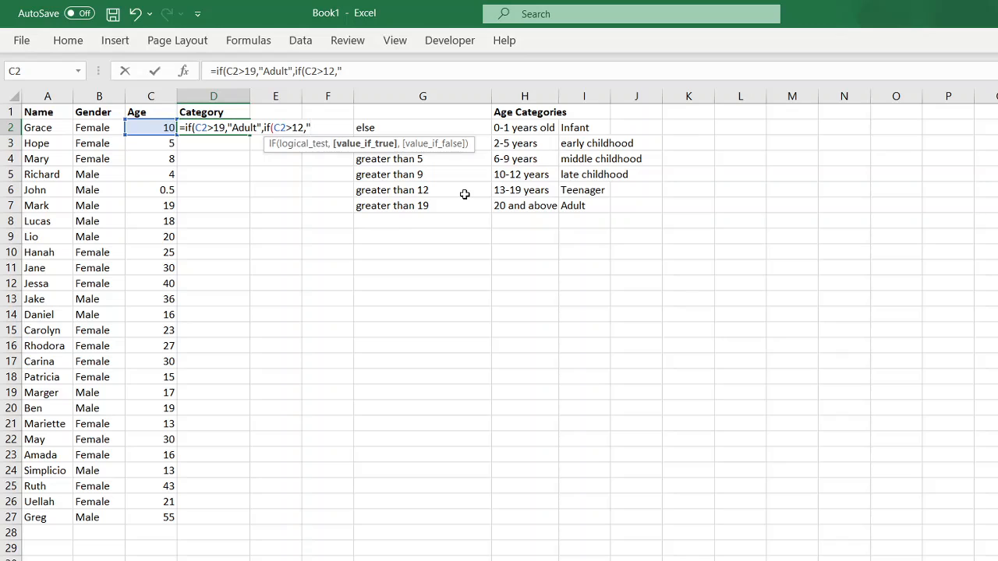
{"action": "type", "text": "Teean"}
Give the C2>12 branch the label "Teeanager" and begin the next IF on C2
{"action": "key", "text": "BackSpace"}
{"action": "key", "text": "BackSpace"}
{"action": "type", "text": "eanage"}
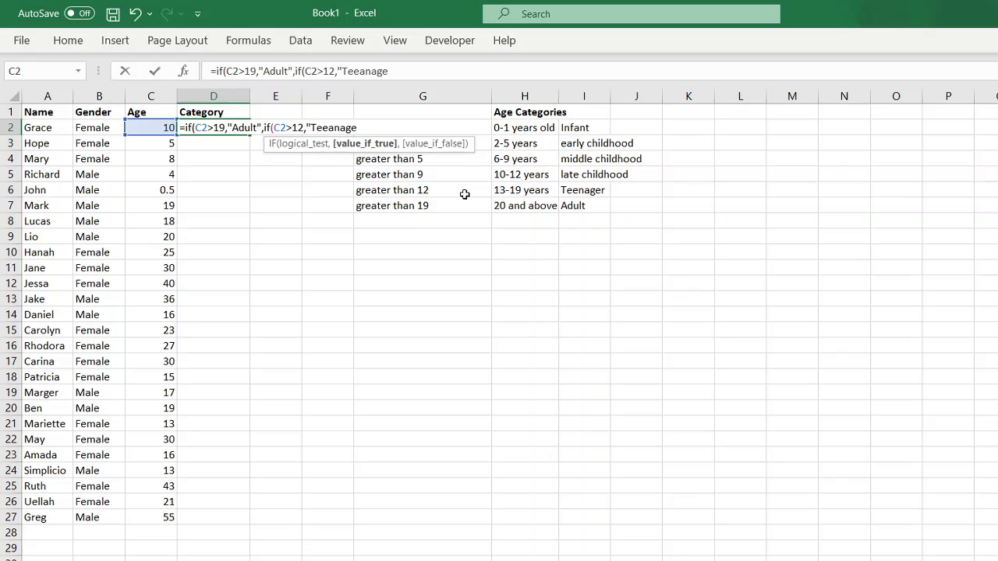
{"action": "type", "text": "r\",if"}
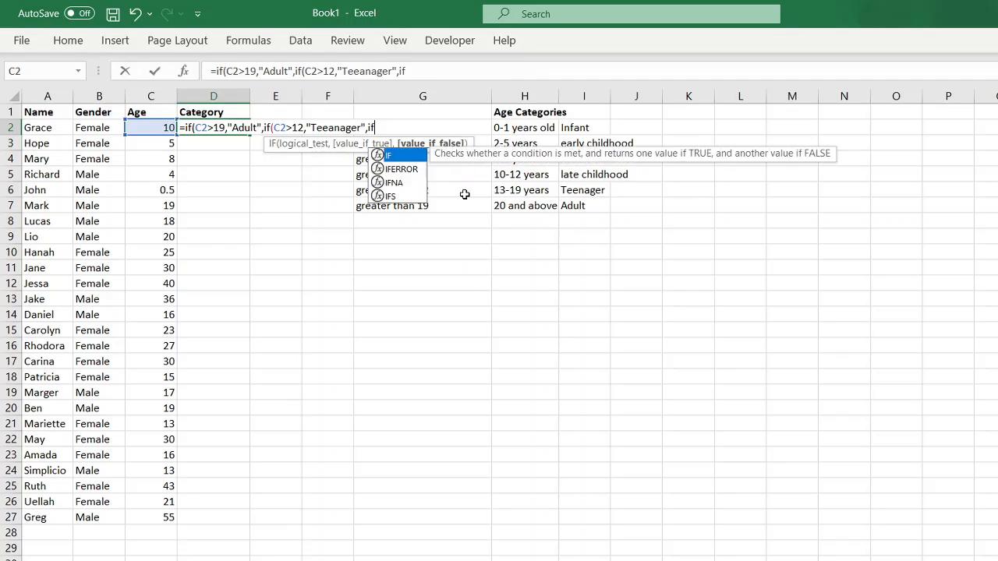
{"action": "type", "text": "(C2"}
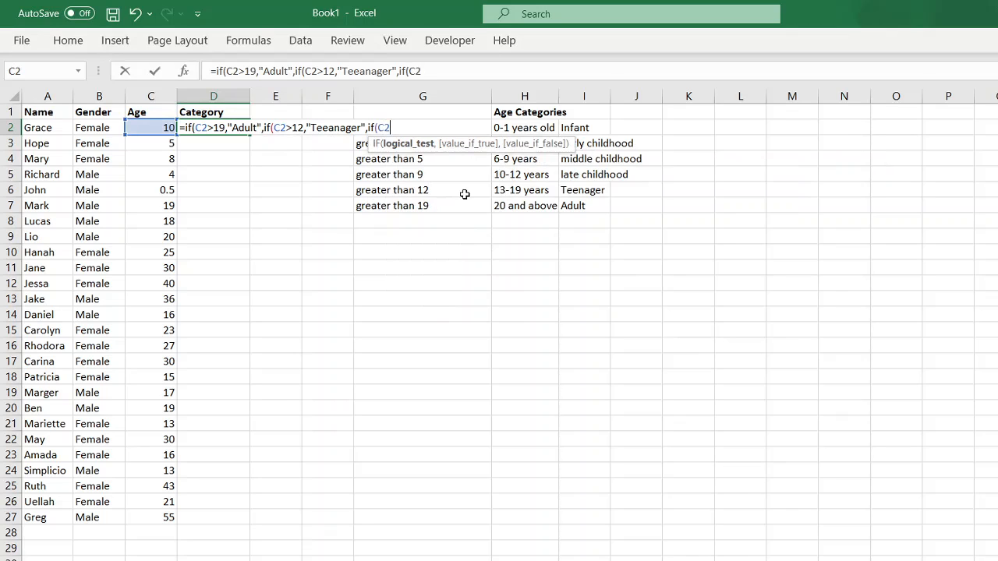
{"action": "type", "text": ">"}
Add a C2>9 branch returning "late childhood", dropping a stray comma, and begin the next IF
{"action": "type", "text": "9,"}
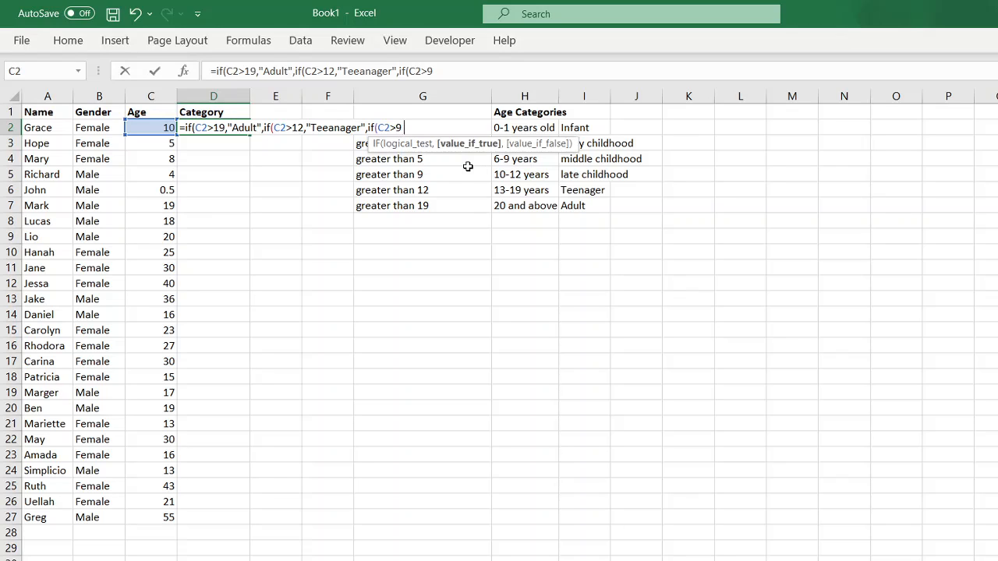
{"action": "type", "text": "\""}
{"action": "type", "text": "late childhood"}
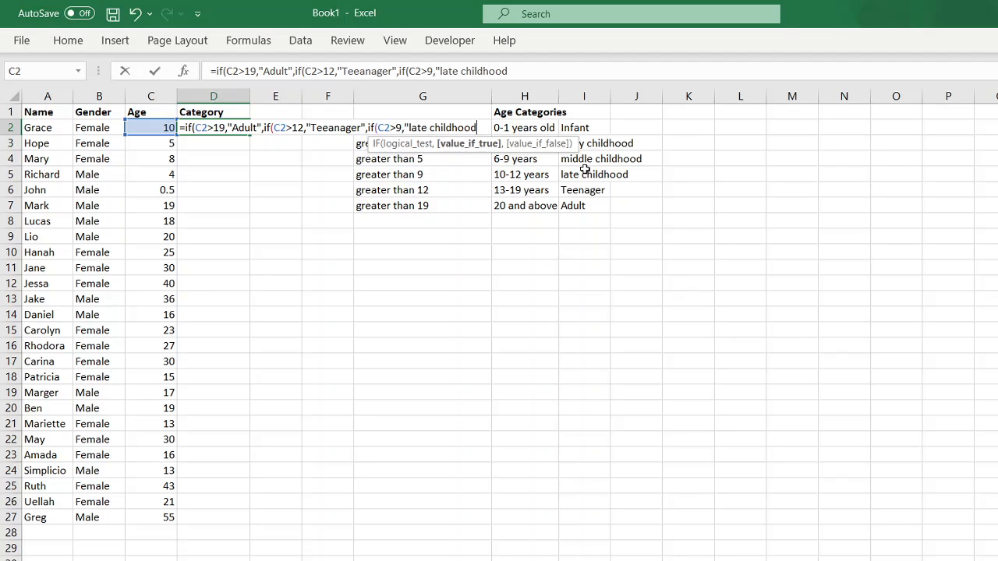
{"action": "type", "text": ","}
{"action": "key", "text": "BackSpace"}
{"action": "type", "text": "\","}
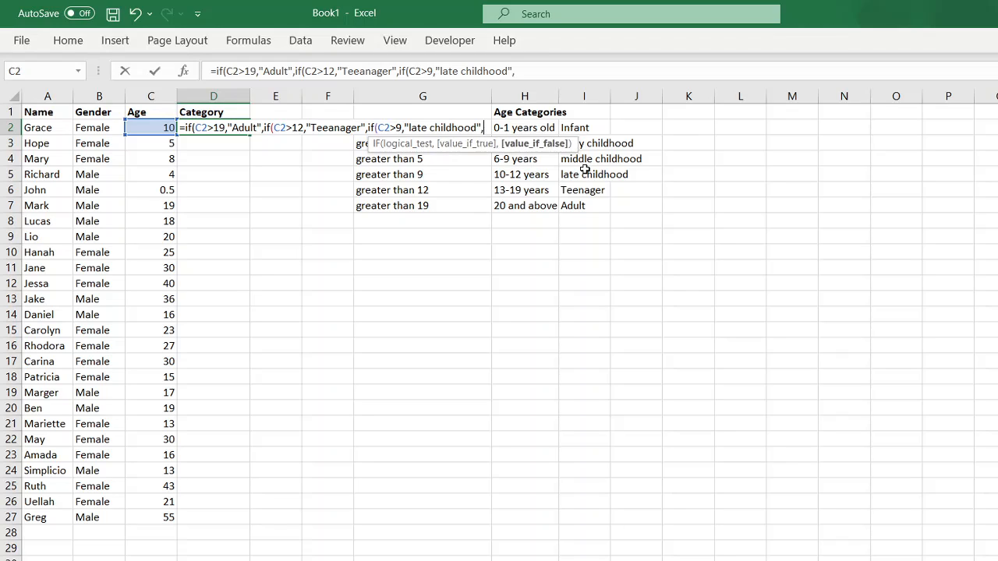
{"action": "type", "text": "if"}
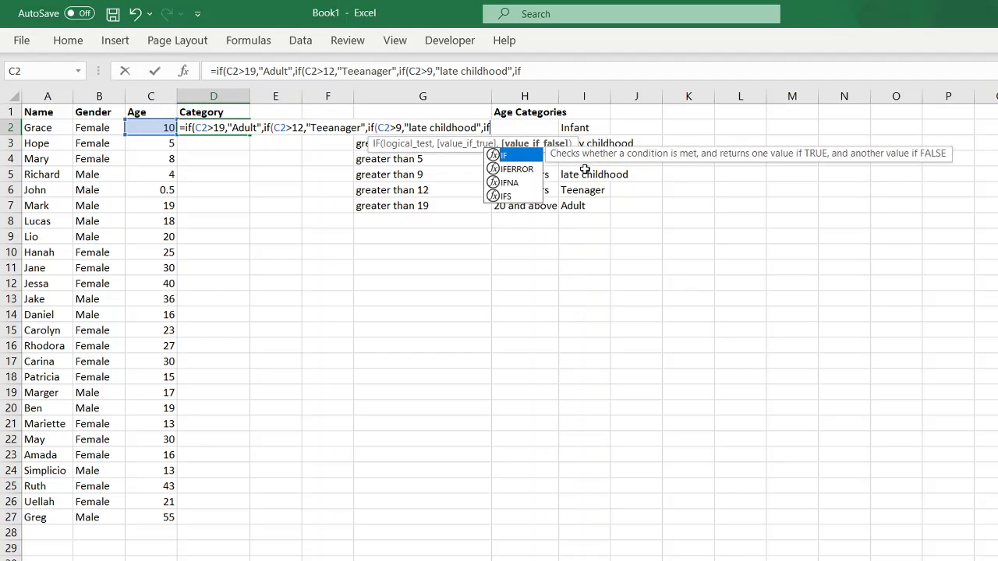
{"action": "type", "text": "(C2"}
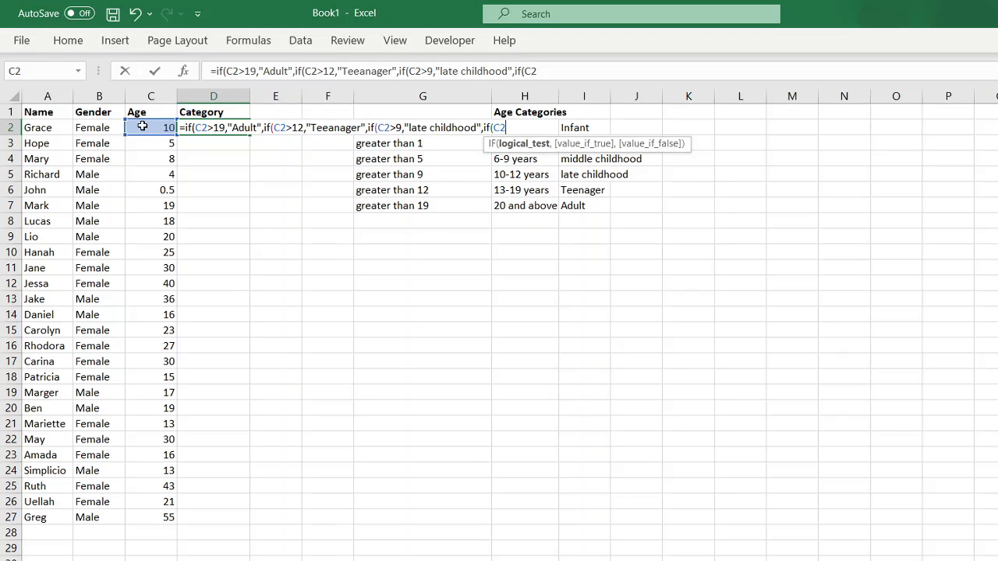
Add the C2>5 branch returning "middle childhood", then type a C2>1 "early childhood" branch
{"action": "key", "text": "BackSpace"}
{"action": "key", "text": "BackSpace"}
{"action": "left_click", "coordinate": [143, 126]}
{"action": "type", "text": ">"}
{"action": "key", "text": "BackSpace"}
{"action": "type", "text": "1"}
{"action": "key", "text": "BackSpace"}
{"action": "type", "text": "5"}
{"action": "type", "text": "\""}
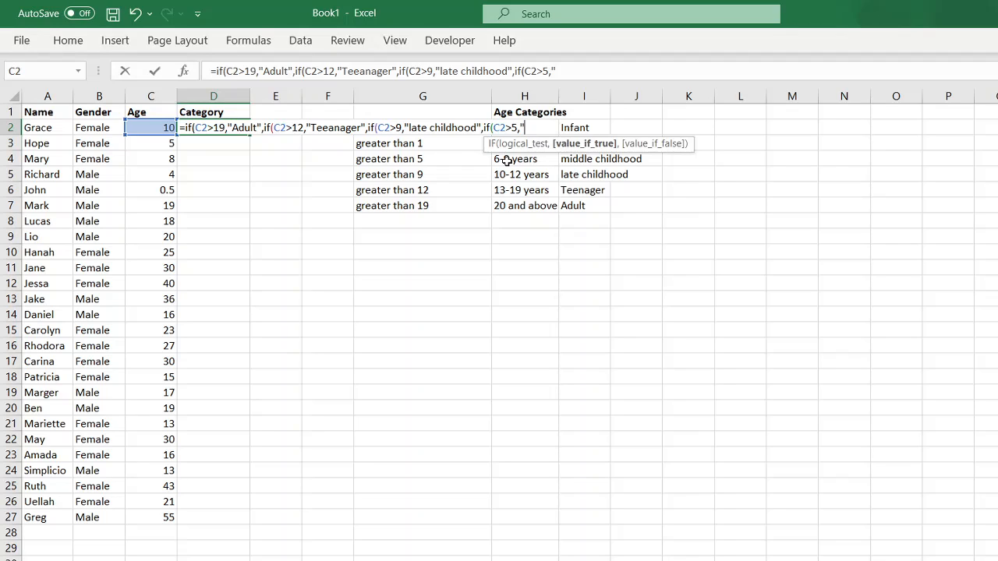
{"action": "type", "text": "middle"}
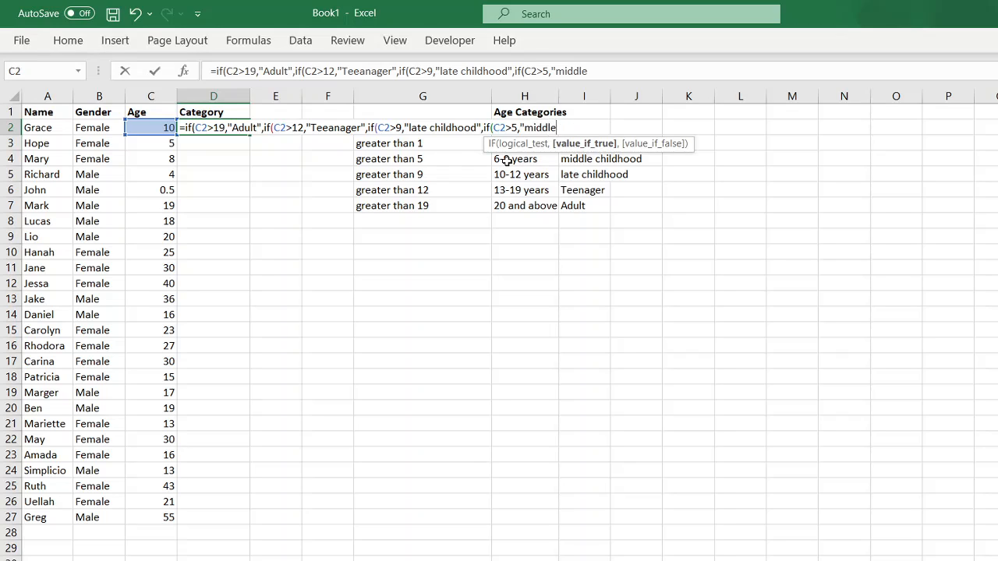
{"action": "type", "text": " childhood"}
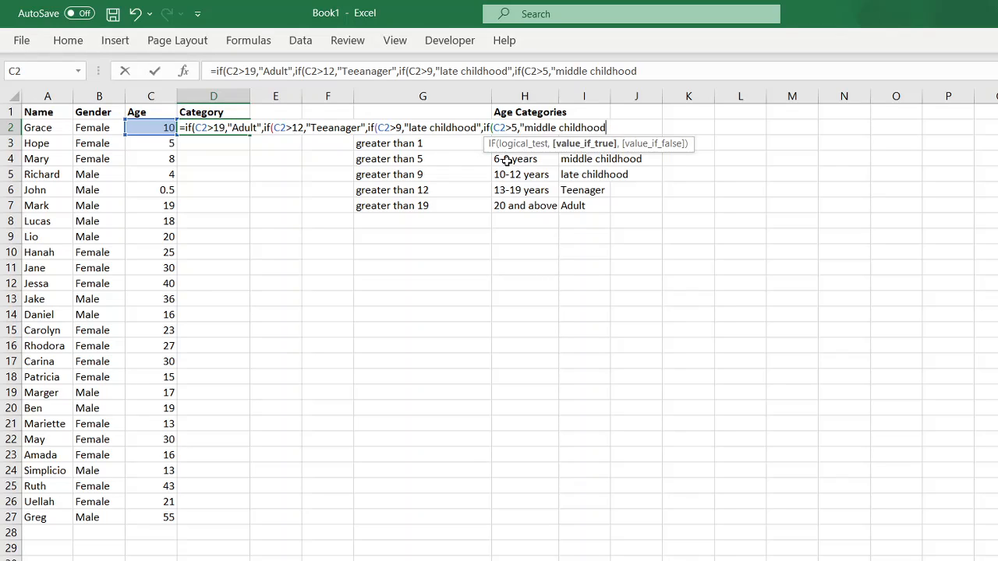
{"action": "type", "text": "\","}
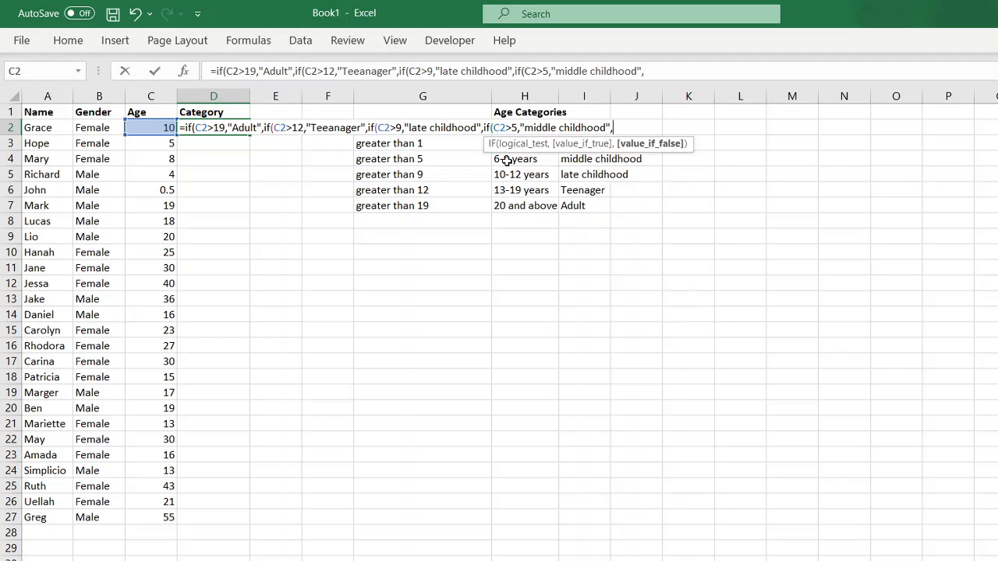
{"action": "type", "text": "if("}
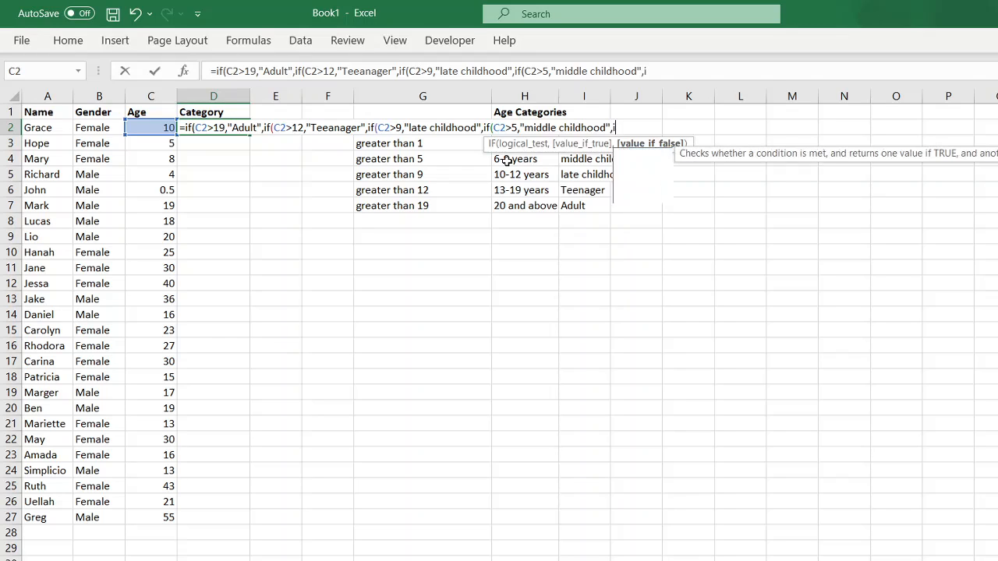
{"action": "type", "text": "C"}
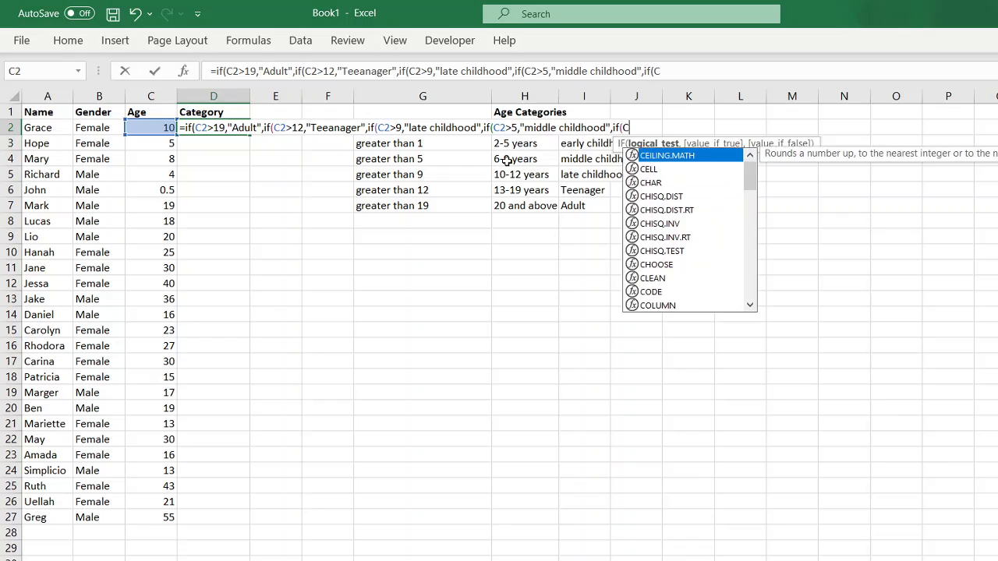
{"action": "type", "text": "2>"}
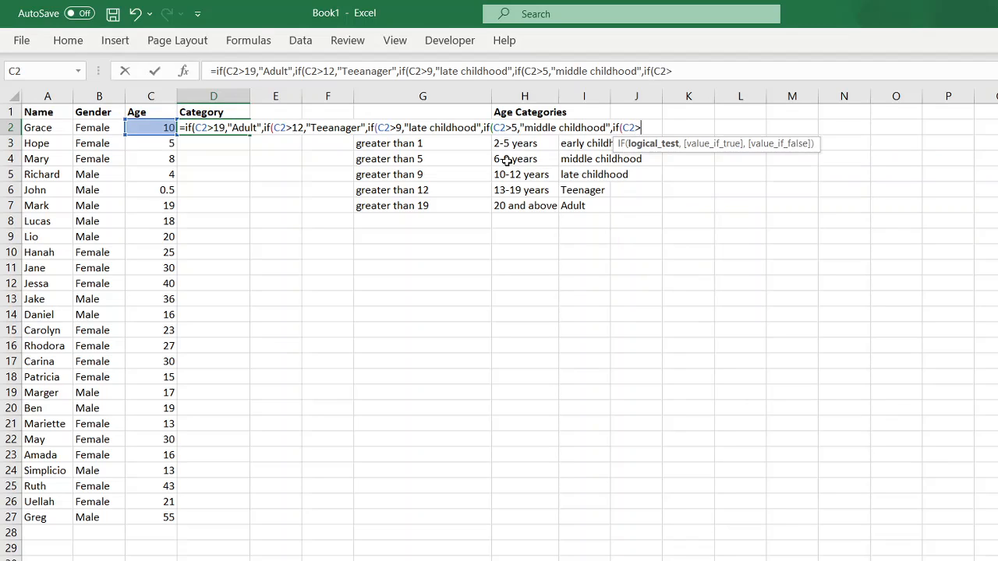
{"action": "type", "text": "1,\""}
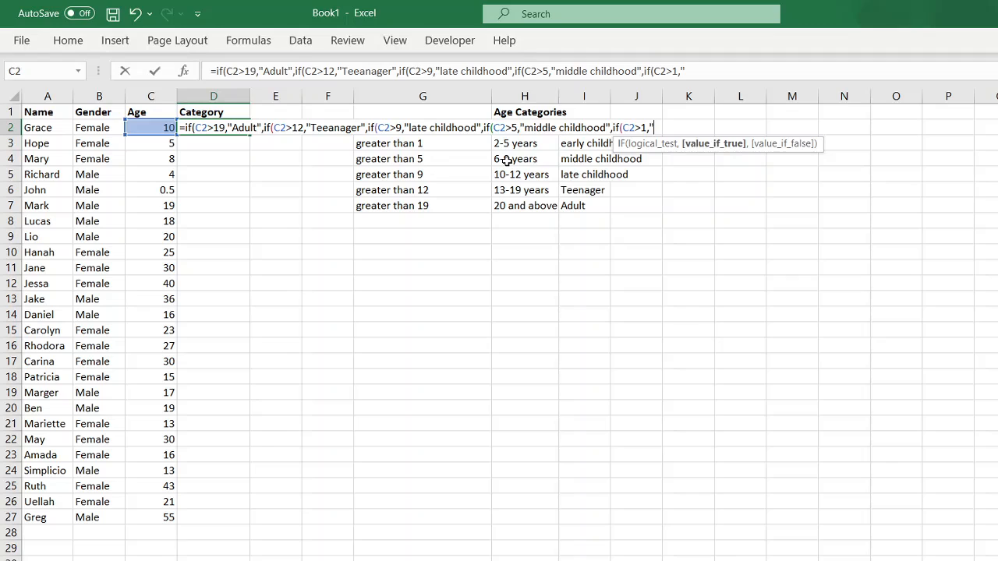
{"action": "type", "text": "early childhoo"}
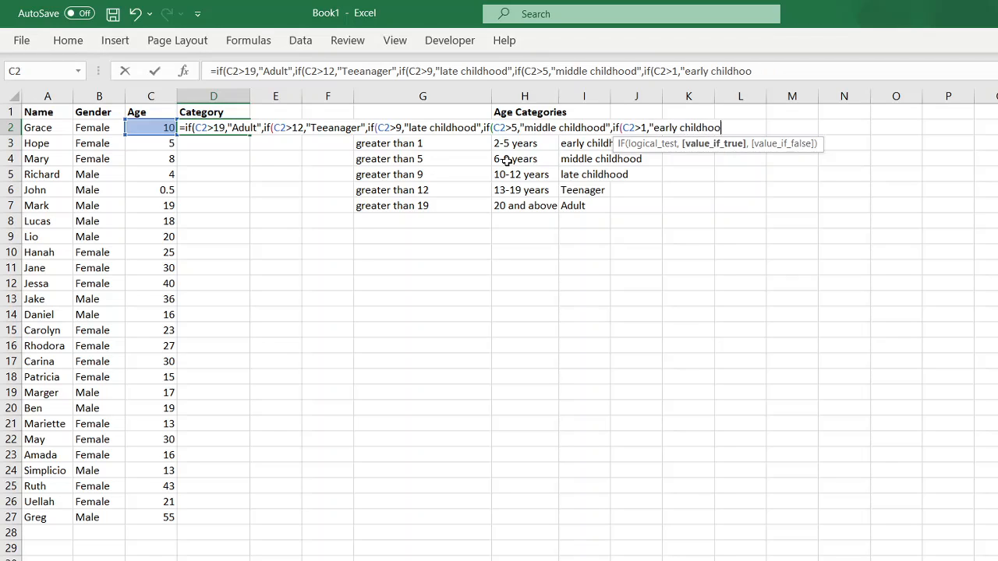
{"action": "type", "text": "d\""}
Finish with "infant" as the final result, close all parentheses and enter the D2 formula
{"action": "type", "text": ","}
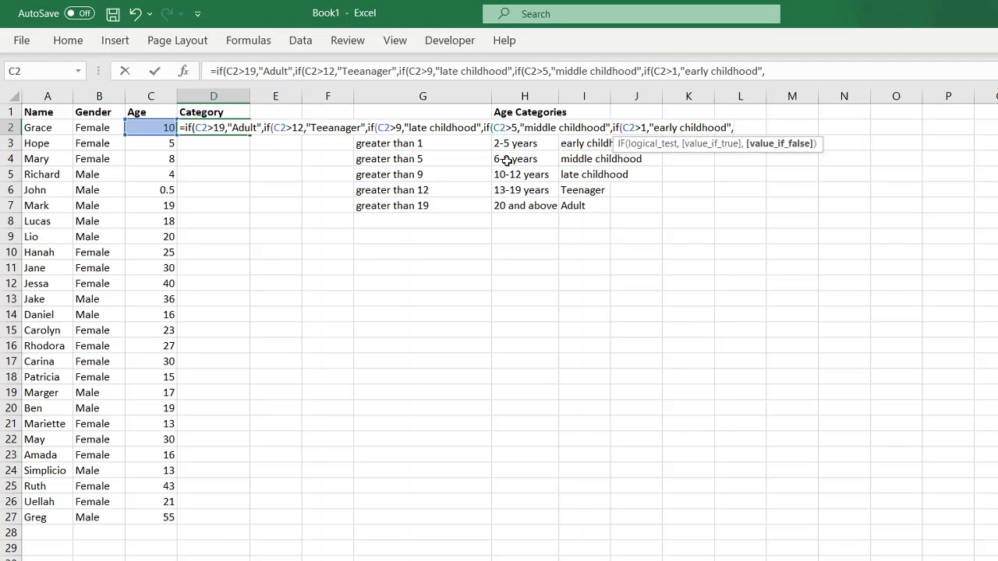
{"action": "type", "text": "\""}
{"action": "type", "text": "ubf"}
{"action": "key", "text": "BackSpace"}
{"action": "key", "text": "BackSpace"}
{"action": "key", "text": "BackSpace"}
{"action": "type", "text": "infant\")"}
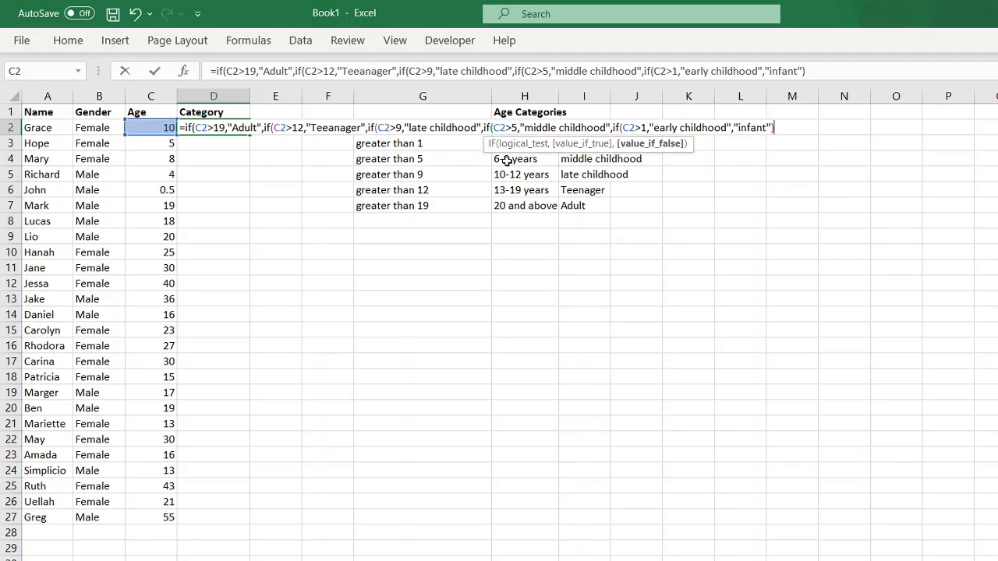
{"action": "type", "text": "))"}
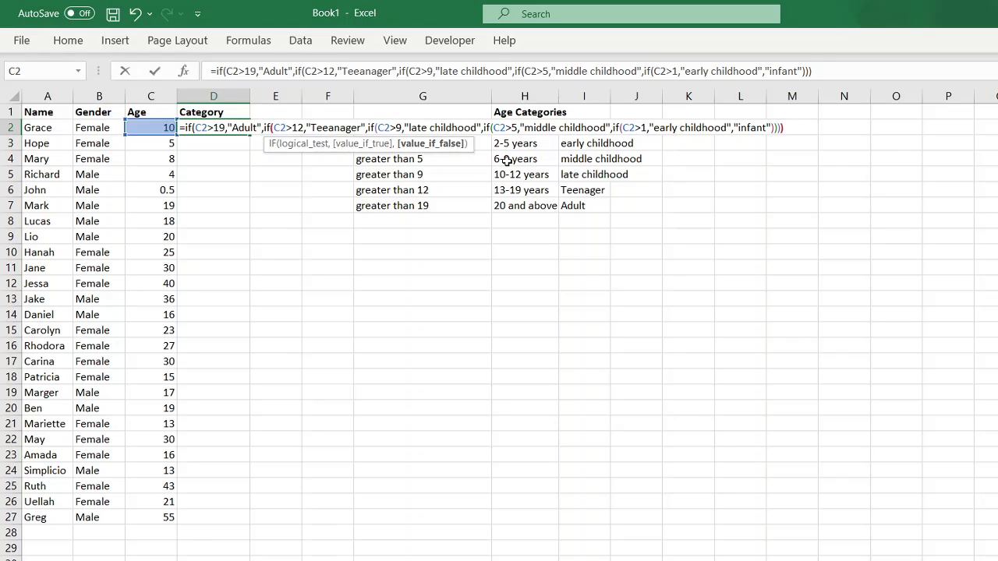
{"action": "type", "text": "))"}
{"action": "key", "text": "Return"}
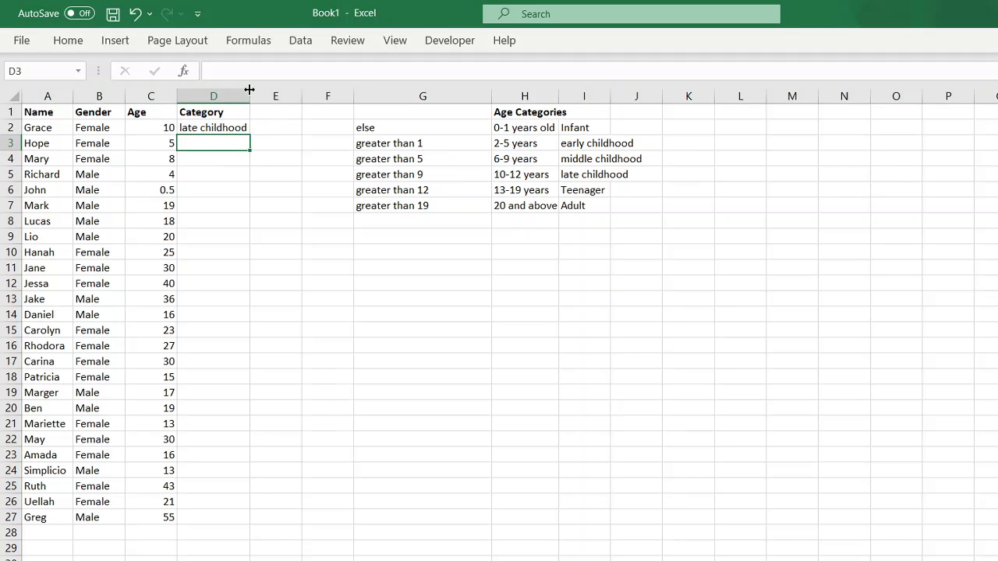
{"action": "left_click_drag", "start_coordinate": [249, 90], "coordinate": [294, 93]}
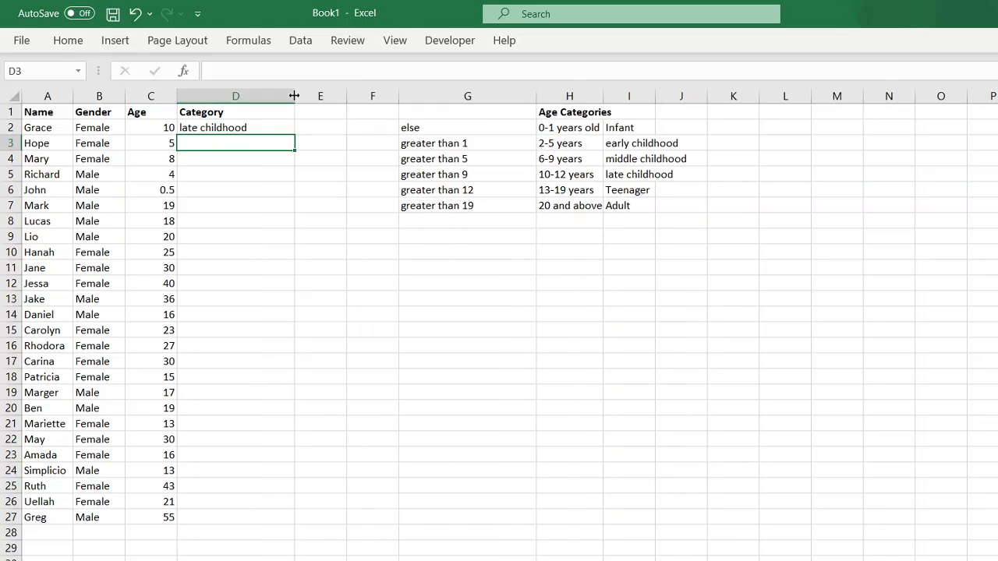
{"action": "left_click", "coordinate": [153, 130]}
{"action": "left_click", "coordinate": [107, 132]}
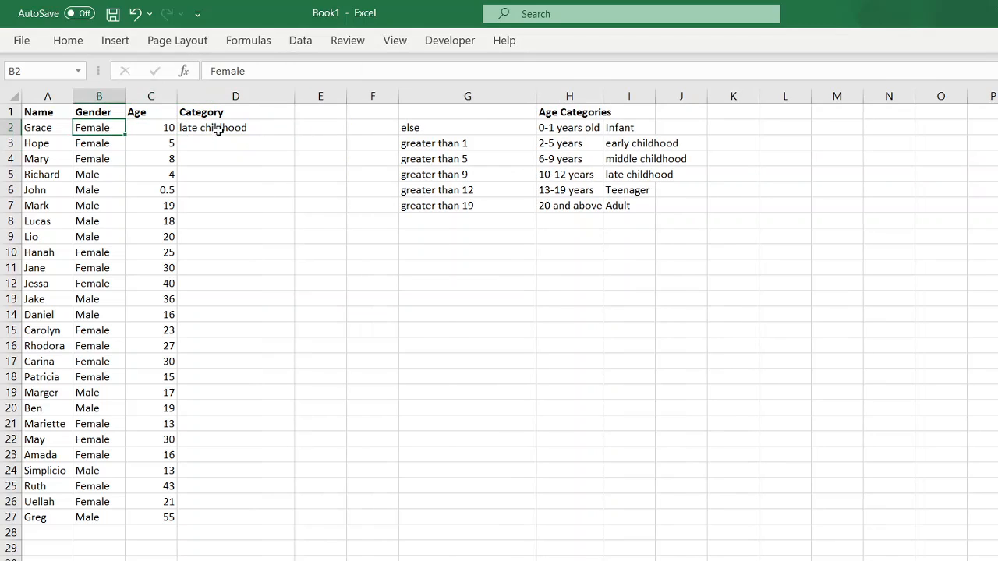
{"action": "left_click", "coordinate": [161, 129]}
{"action": "left_click", "coordinate": [231, 129]}
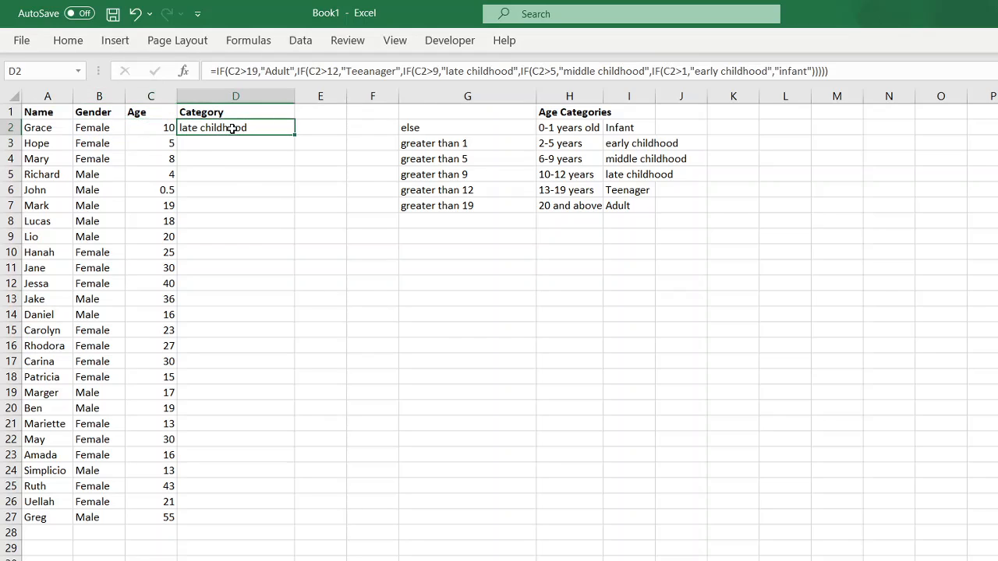
{"action": "left_click", "coordinate": [586, 174]}
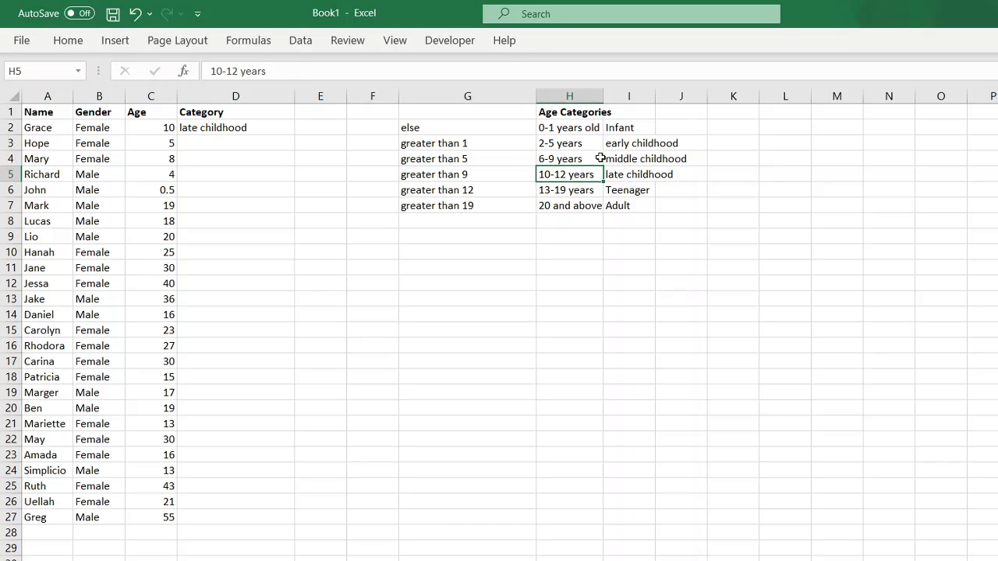
{"action": "left_click_drag", "start_coordinate": [560, 173], "coordinate": [624, 177]}
{"action": "left_click", "coordinate": [219, 128]}
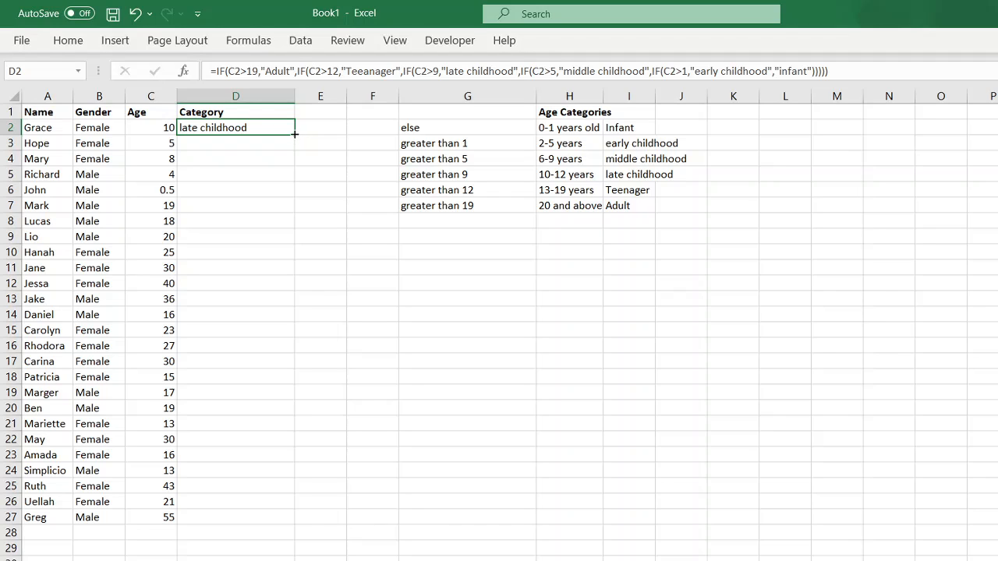
Fill the formula down to D27 and check that age 5 in row 3 matches the 2-5 band
{"action": "double_click", "coordinate": [295, 134]}
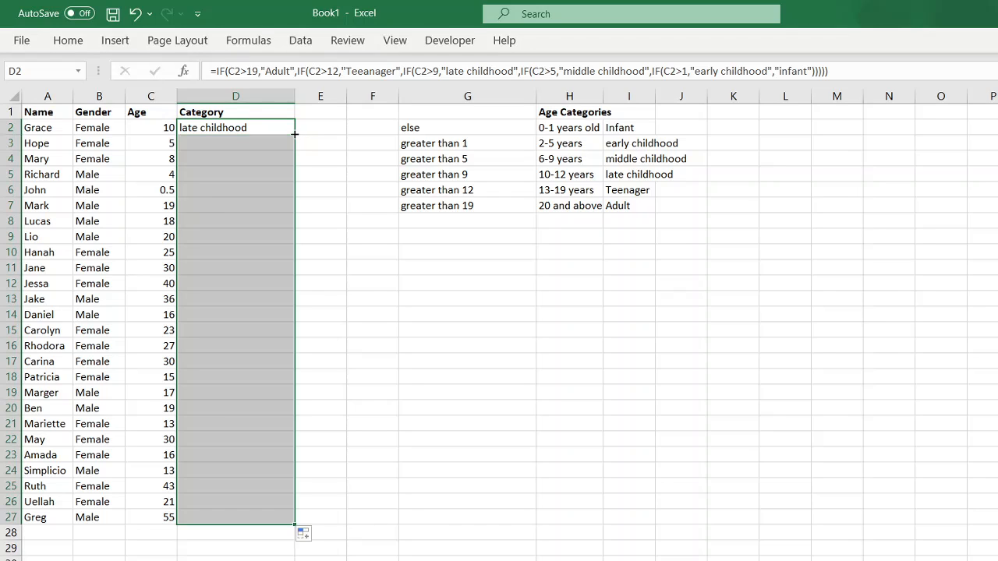
{"action": "left_click", "coordinate": [238, 130]}
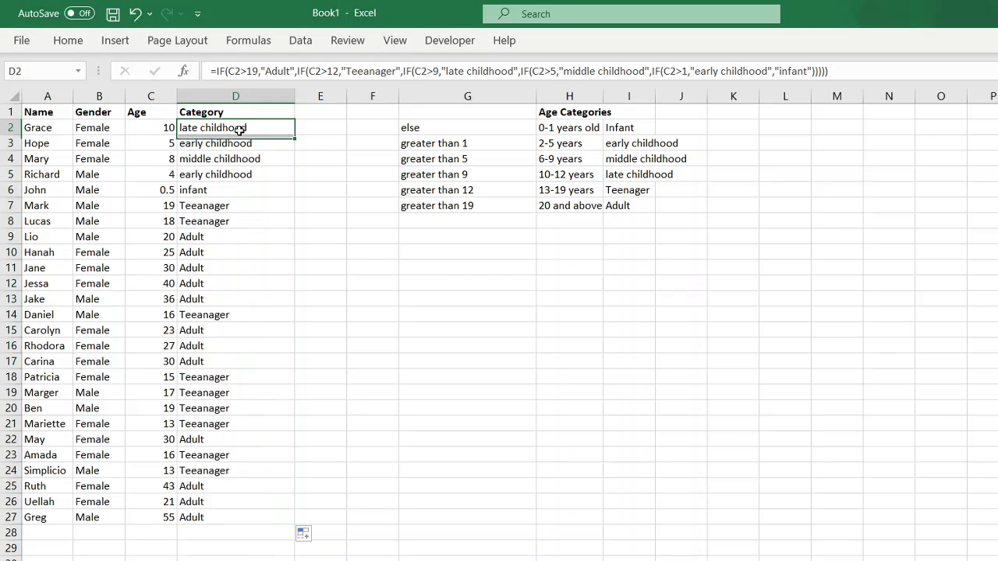
{"action": "left_click", "coordinate": [149, 145]}
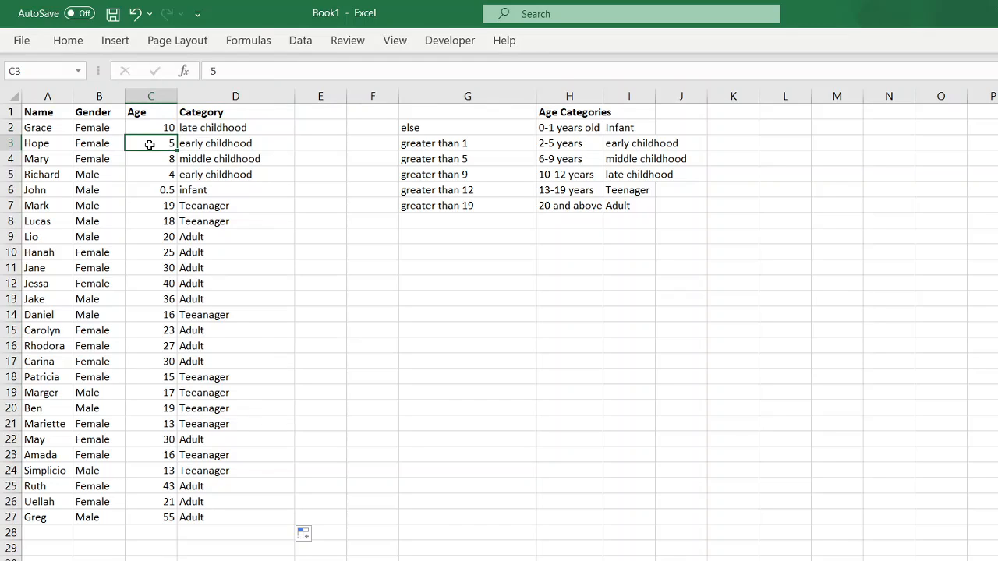
{"action": "left_click", "coordinate": [234, 144]}
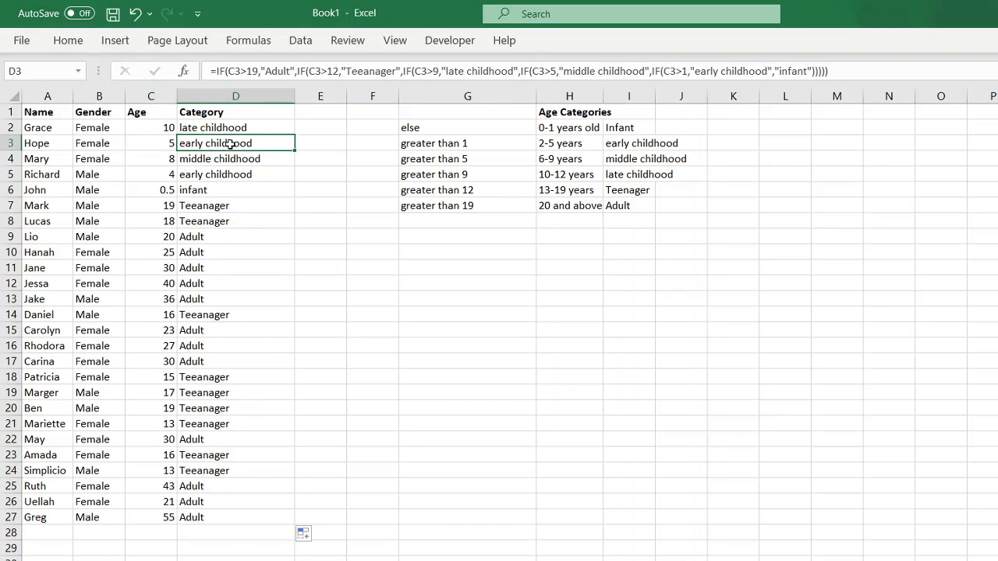
{"action": "left_click", "coordinate": [580, 143]}
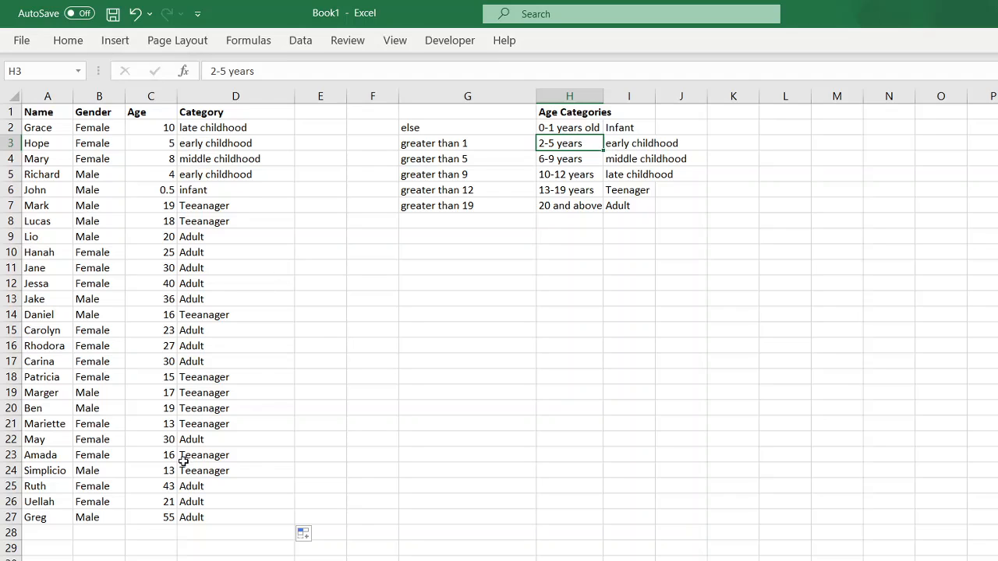
Verify that age 55 in row 27 shows Adult and compare age 13 against the Teenager label
{"action": "left_click", "coordinate": [158, 516]}
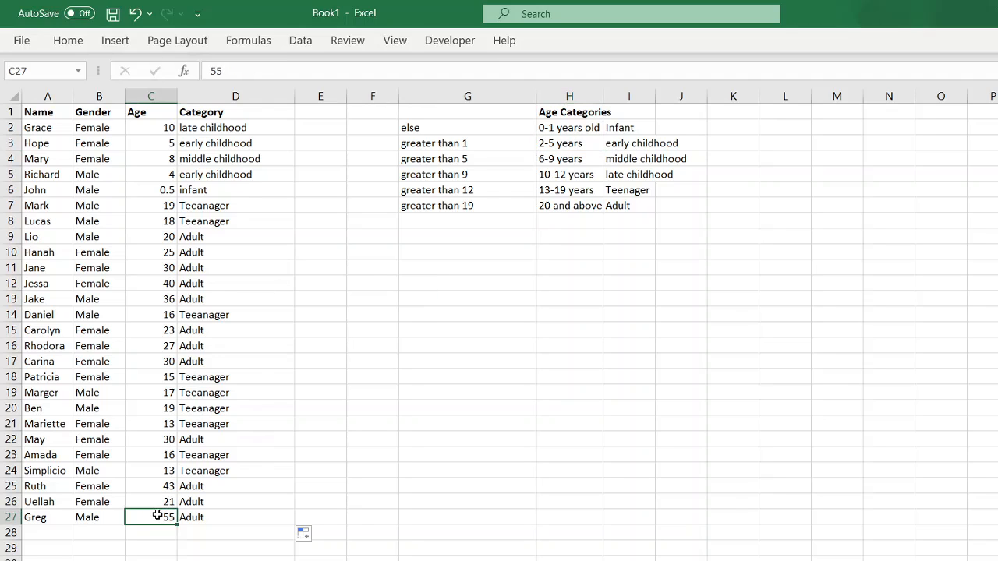
{"action": "left_click", "coordinate": [561, 205]}
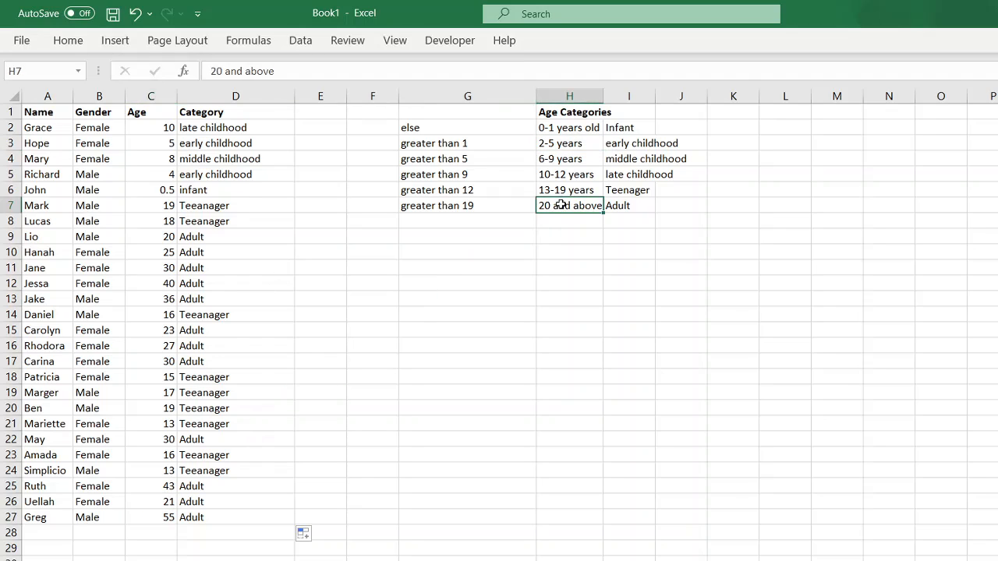
{"action": "left_click", "coordinate": [206, 514]}
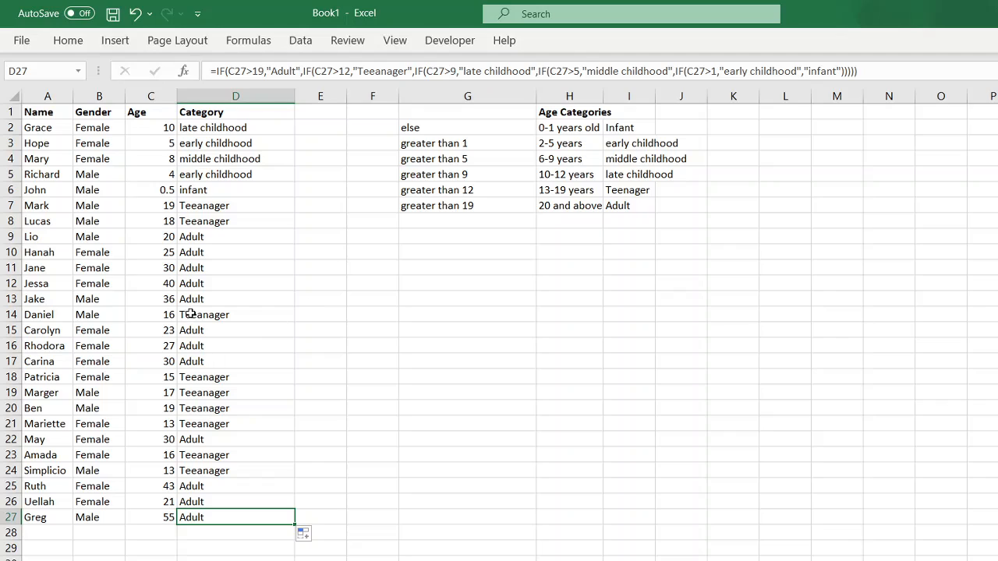
{"action": "left_click", "coordinate": [169, 425]}
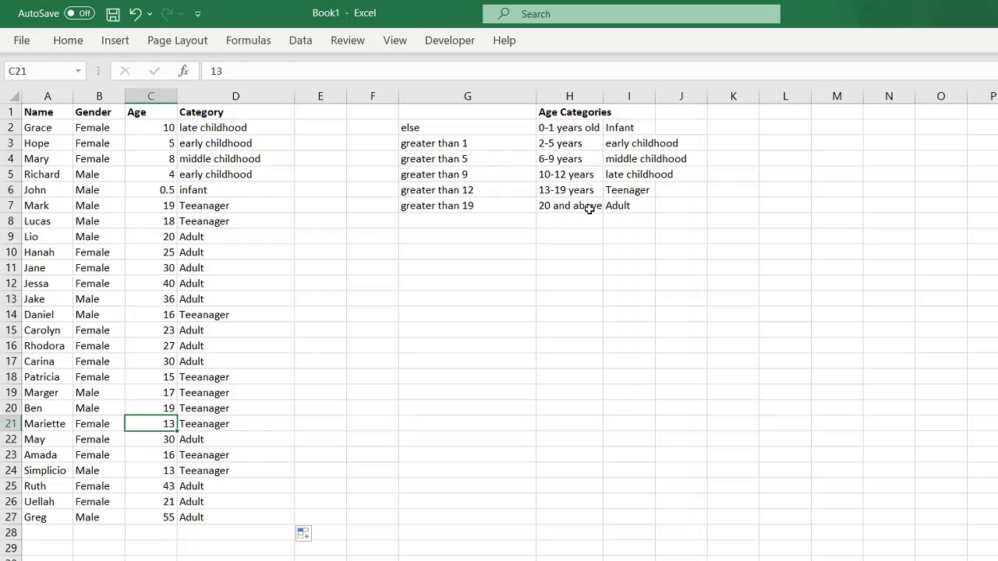
{"action": "left_click", "coordinate": [636, 190]}
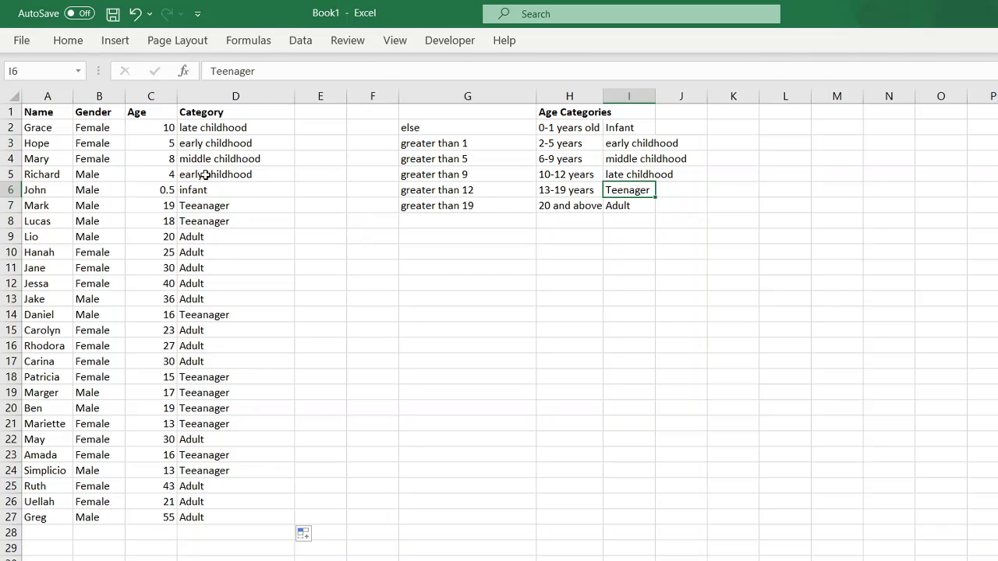
{"action": "left_click", "coordinate": [204, 125]}
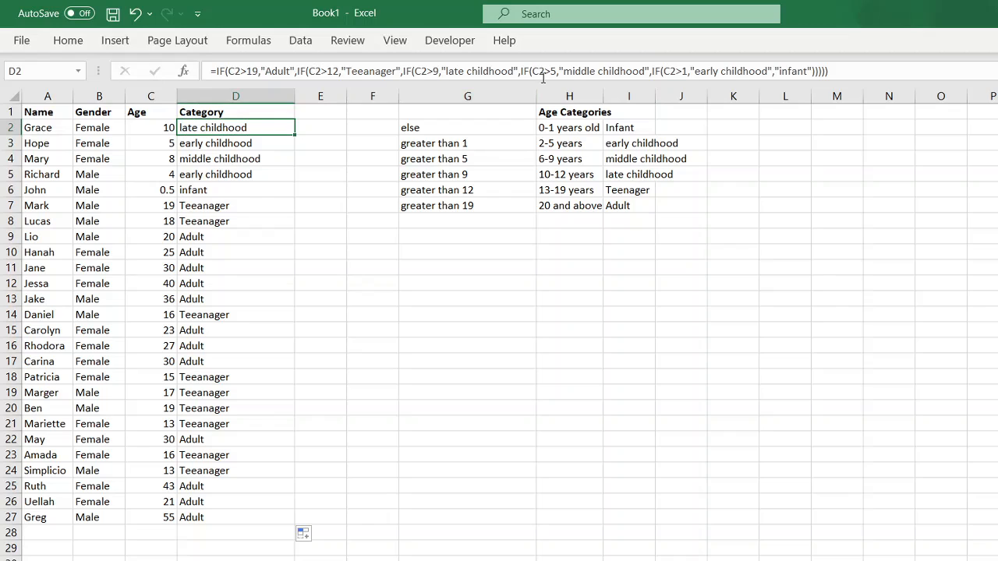
Change 'Teeanager' to 'Teenager' in D2's formula and refill it down to D27
{"action": "left_click", "coordinate": [371, 71]}
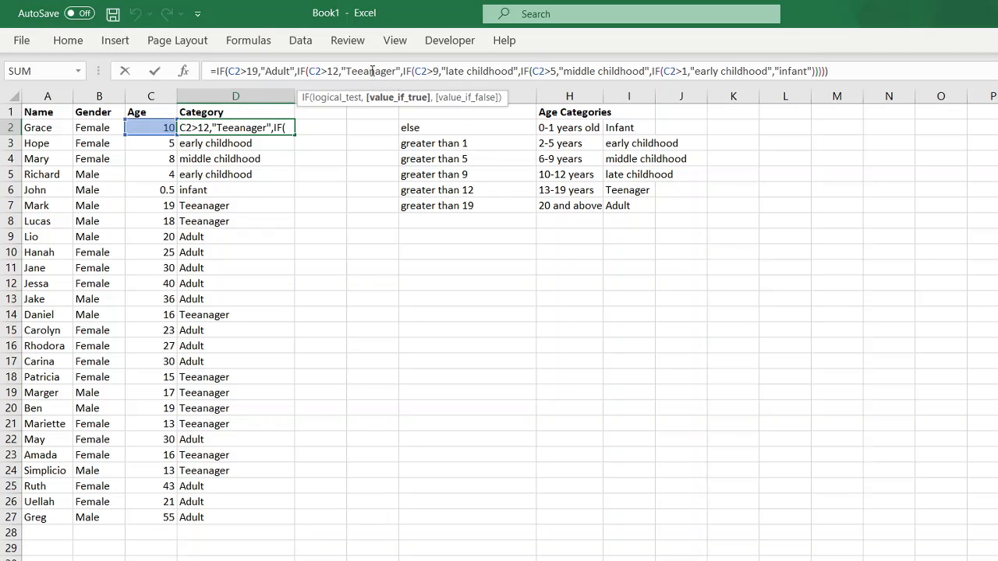
{"action": "key", "text": "Return"}
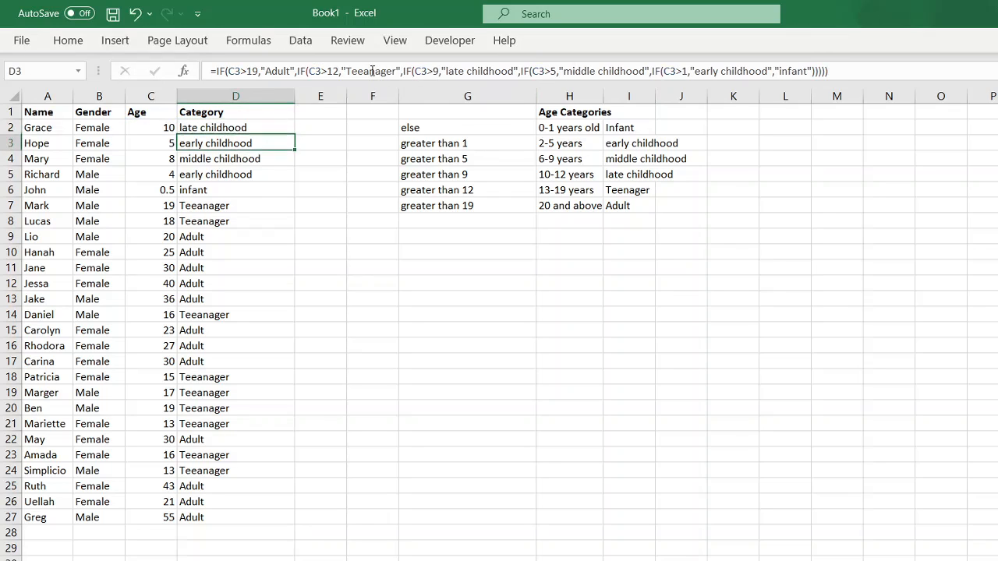
{"action": "left_click", "coordinate": [234, 128]}
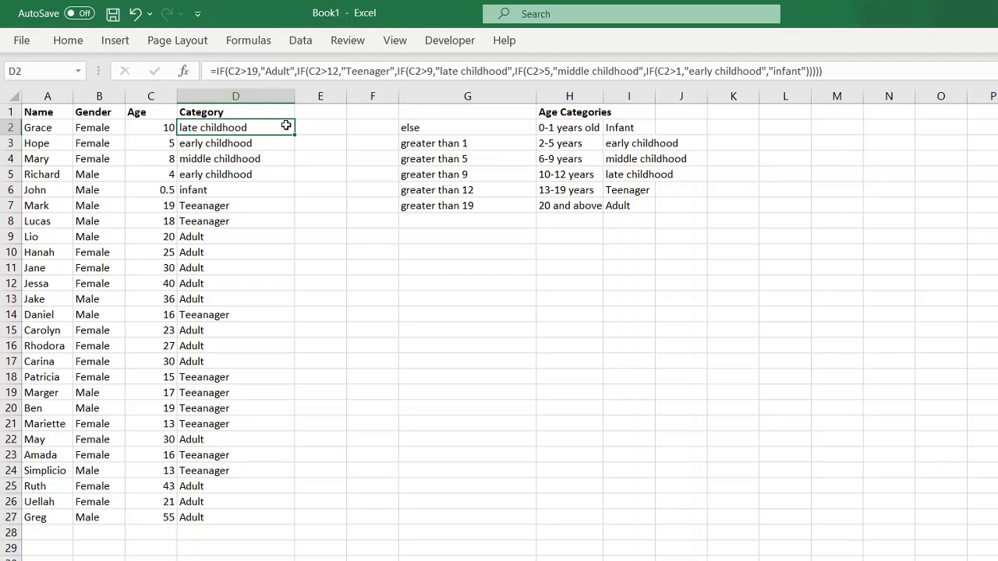
{"action": "double_click", "coordinate": [295, 135]}
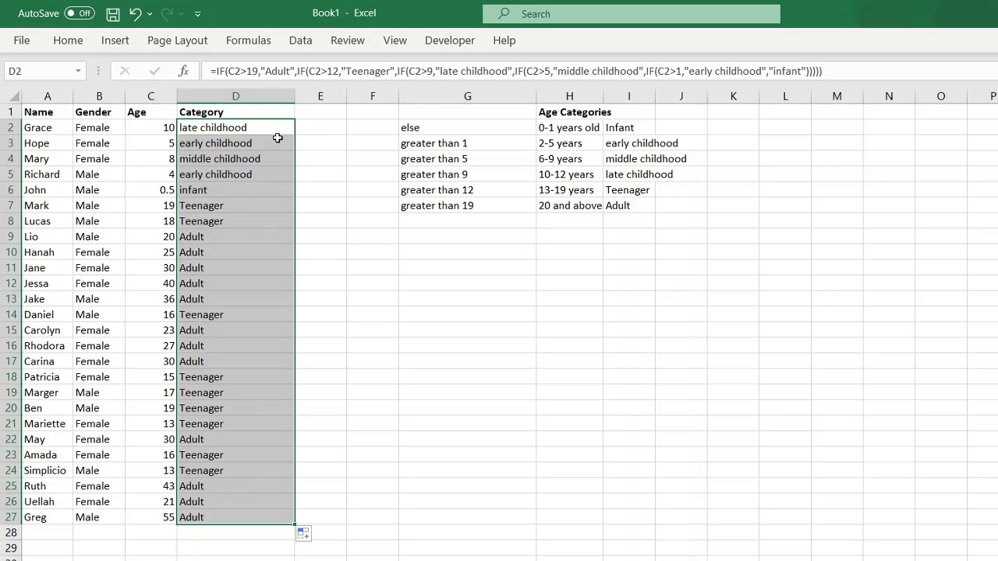
{"action": "left_click", "coordinate": [262, 140]}
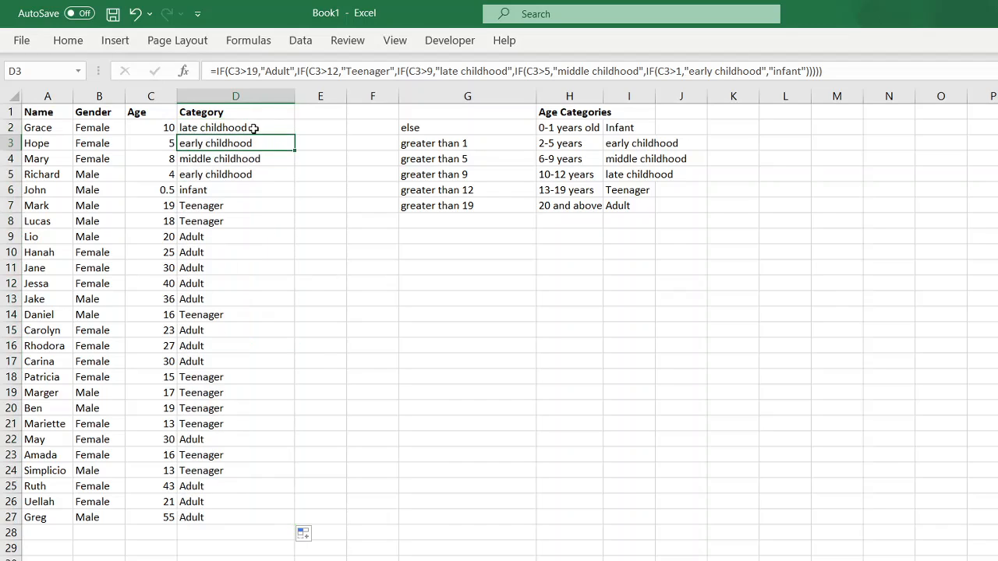
{"action": "left_click", "coordinate": [253, 129]}
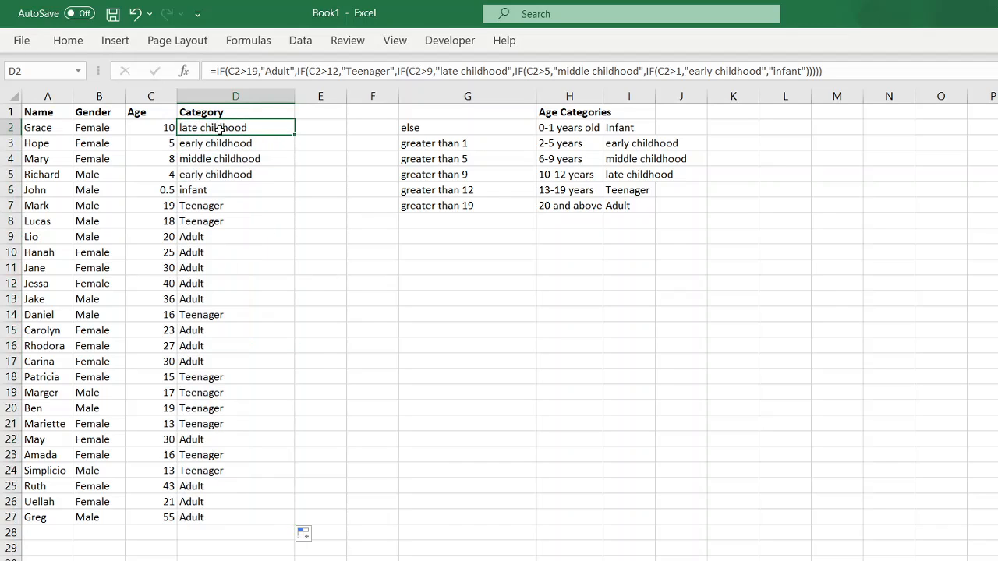